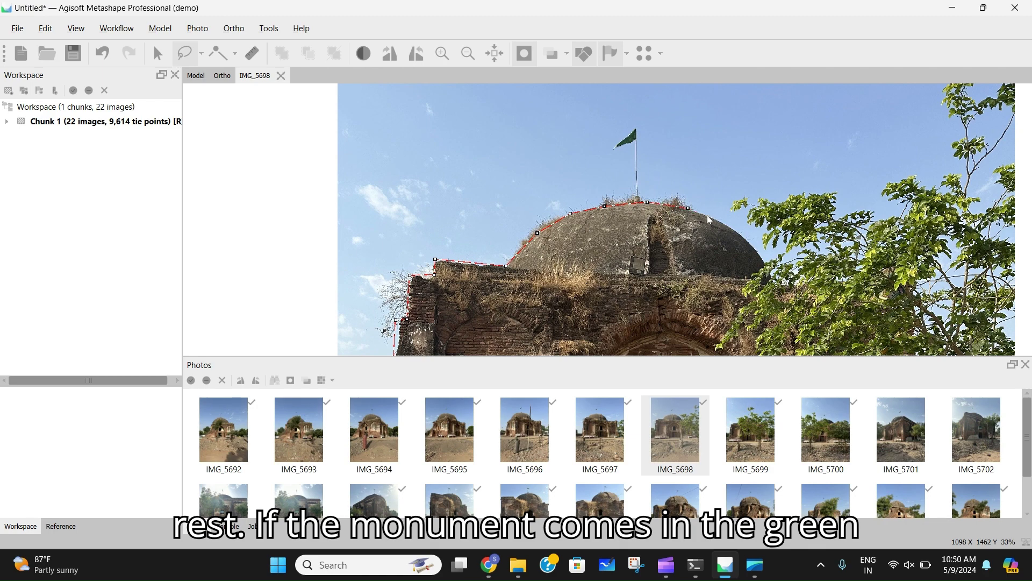
# Extend the lasso outline down the dome's right edge on IMG_5698.
pyautogui.click(715, 218)
pyautogui.click(739, 232)
pyautogui.click(759, 251)
pyautogui.click(775, 283)
pyautogui.scroll(-1, 775, 284)
pyautogui.scroll(-1, 658, 214)
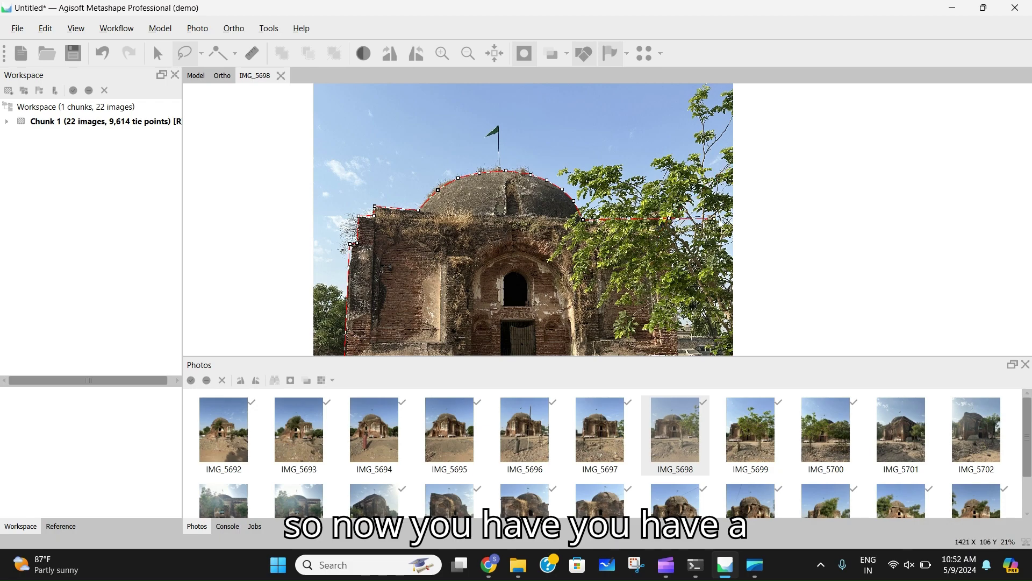
# Apply the outlined area to IMG_5698's mask with Subtract Selection.
pyautogui.scroll(-2, 658, 243)
pyautogui.scroll(5, 538, 247)
pyautogui.rightClick(461, 246)
pyautogui.click(532, 276)
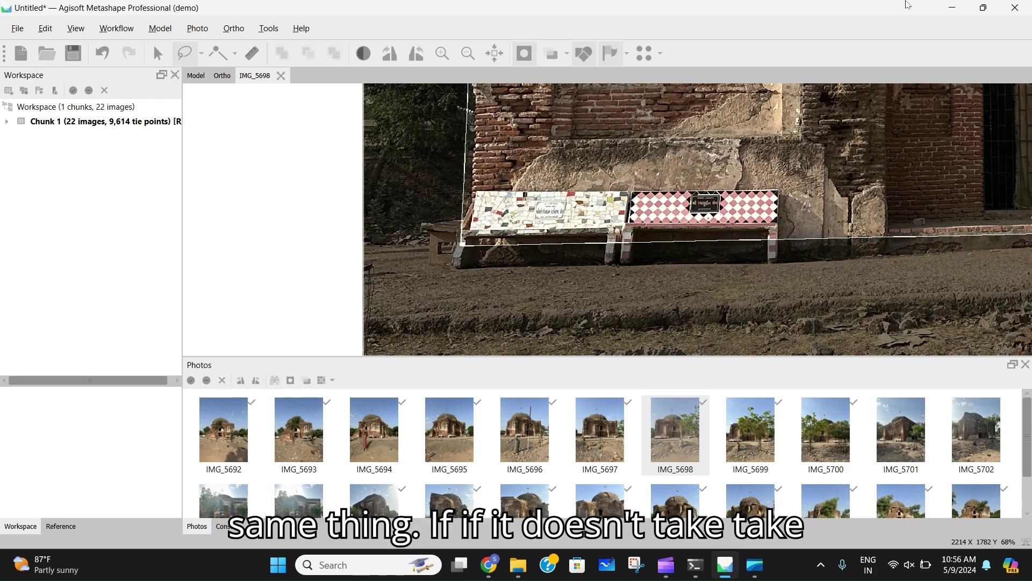
# Move to IMG_5699 and apply its mask from the right-click mask options.
pyautogui.press('pagedown')
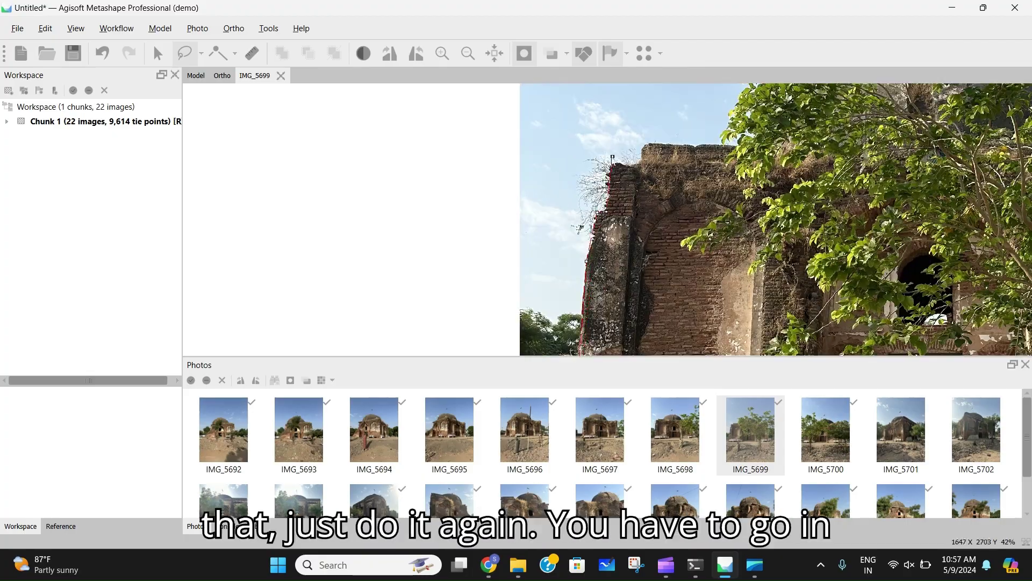
pyautogui.scroll(-1, 608, 218)
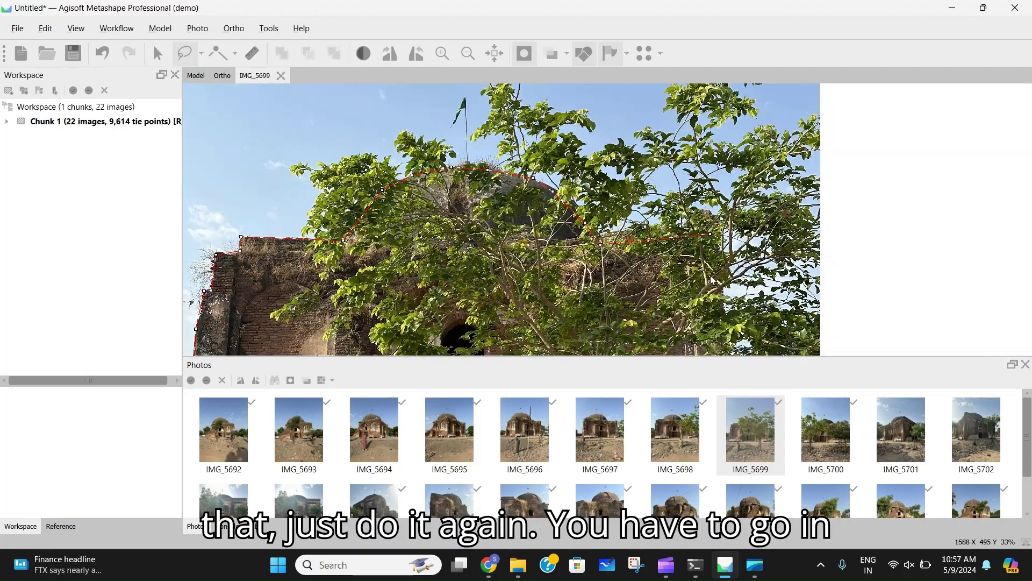
pyautogui.scroll(5, 525, 152)
pyautogui.rightClick(526, 152)
pyautogui.scroll(-5, 438, 301)
# On IMG_5700, lasso the building's left edge and dome top.
pyautogui.press('pagedown')
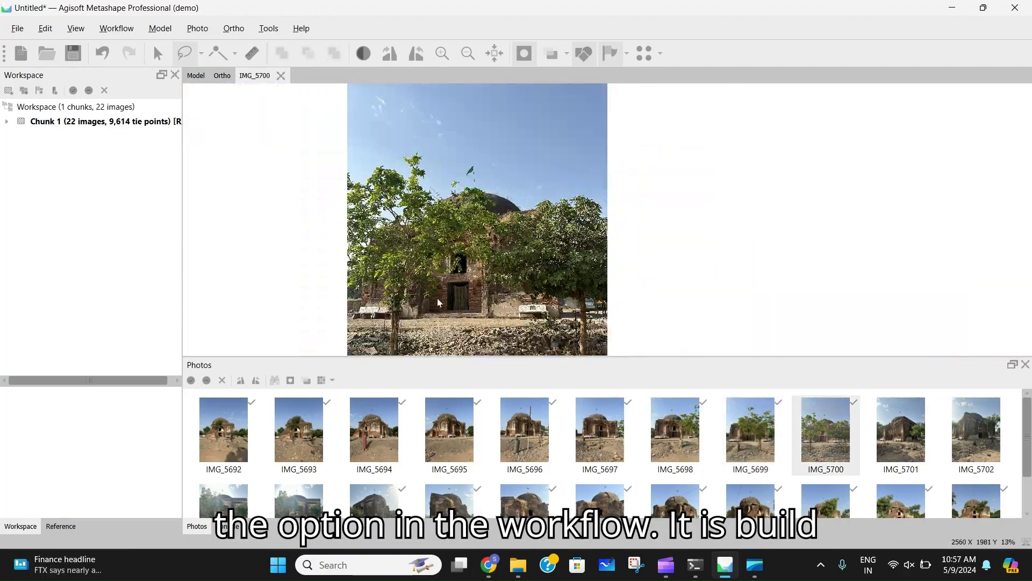
pyautogui.scroll(2, 438, 303)
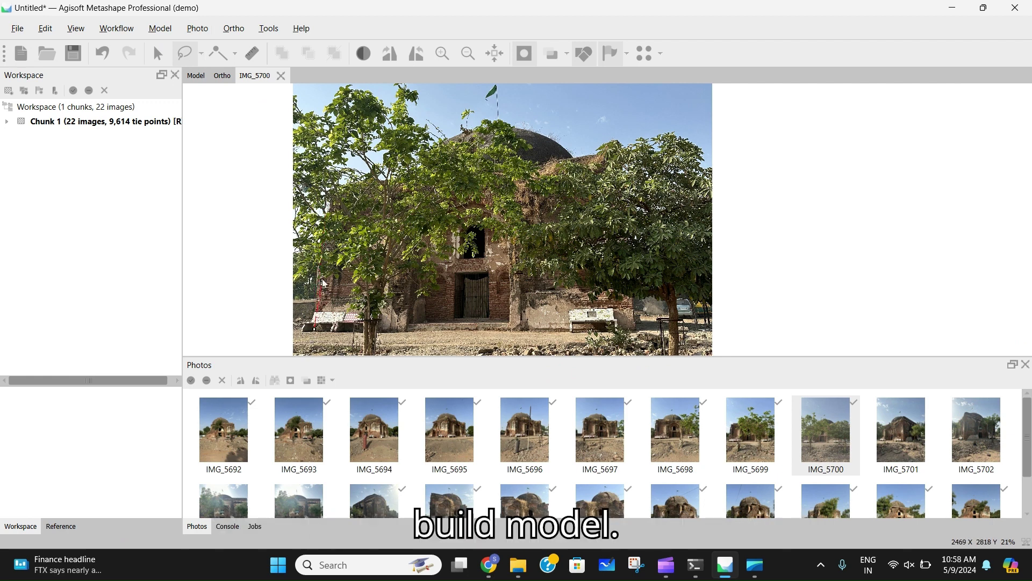
pyautogui.click(323, 215)
pyautogui.click(335, 186)
pyautogui.click(417, 178)
pyautogui.click(460, 135)
pyautogui.click(488, 125)
pyautogui.click(515, 126)
pyautogui.click(547, 138)
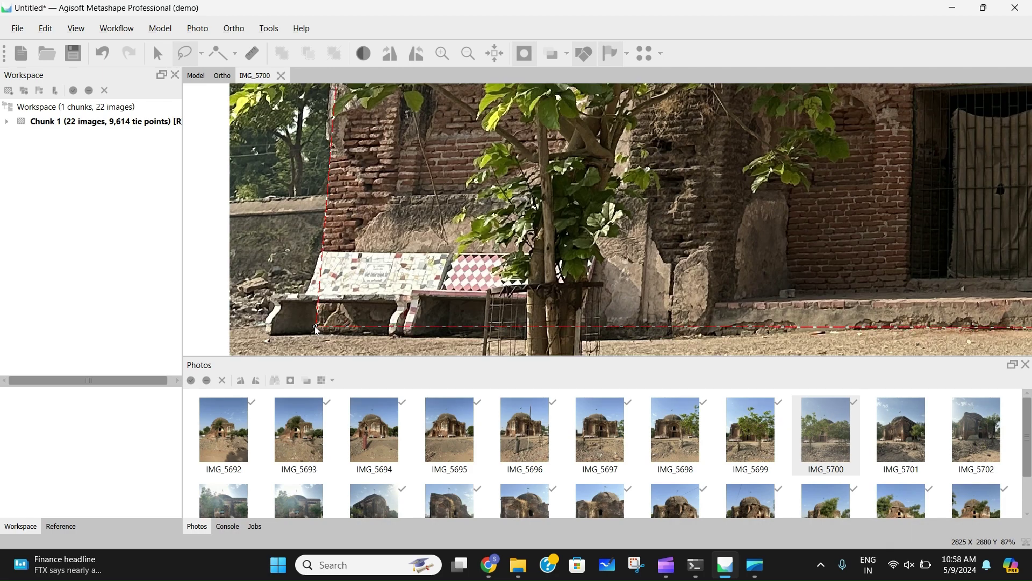
# Apply the outline as IMG_5700's mask and advance to IMG_5701.
pyautogui.rightClick(456, 198)
pyautogui.click(521, 362)
pyautogui.scroll(-5, 800, 180)
pyautogui.press('pagedown')
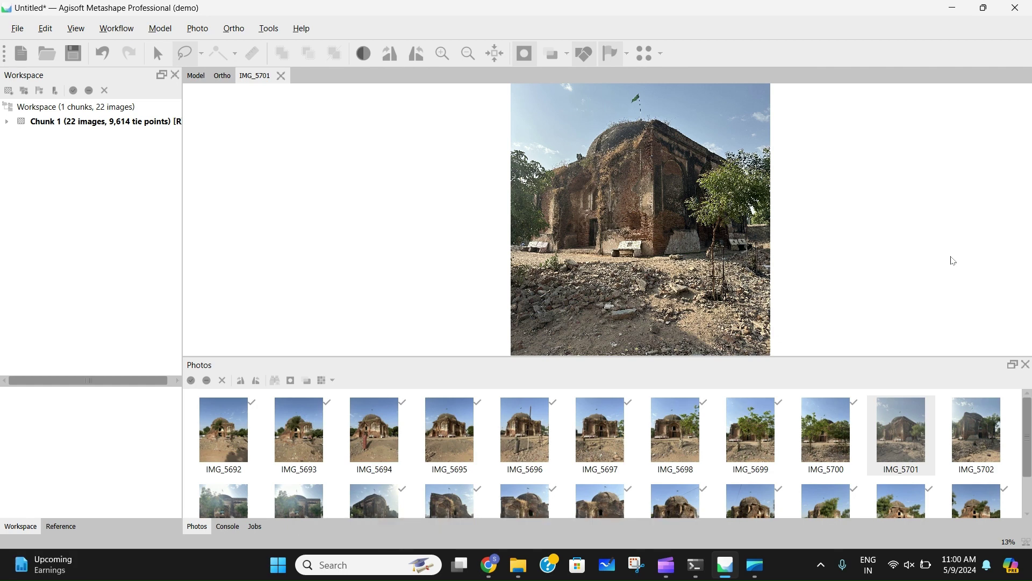
# Trace IMG_5701's building outline around walls and dome and apply it as the mask.
pyautogui.click(531, 249)
pyautogui.click(532, 178)
pyautogui.click(593, 139)
pyautogui.click(627, 121)
pyautogui.click(655, 121)
pyautogui.click(742, 168)
pyautogui.click(749, 236)
pyautogui.rightClick(593, 200)
pyautogui.click(624, 212)
# On IMG_5702, outline the wall up to the roofline, close it, and apply as mask.
pyautogui.press('pagedown')
pyautogui.click(522, 236)
pyautogui.click(522, 162)
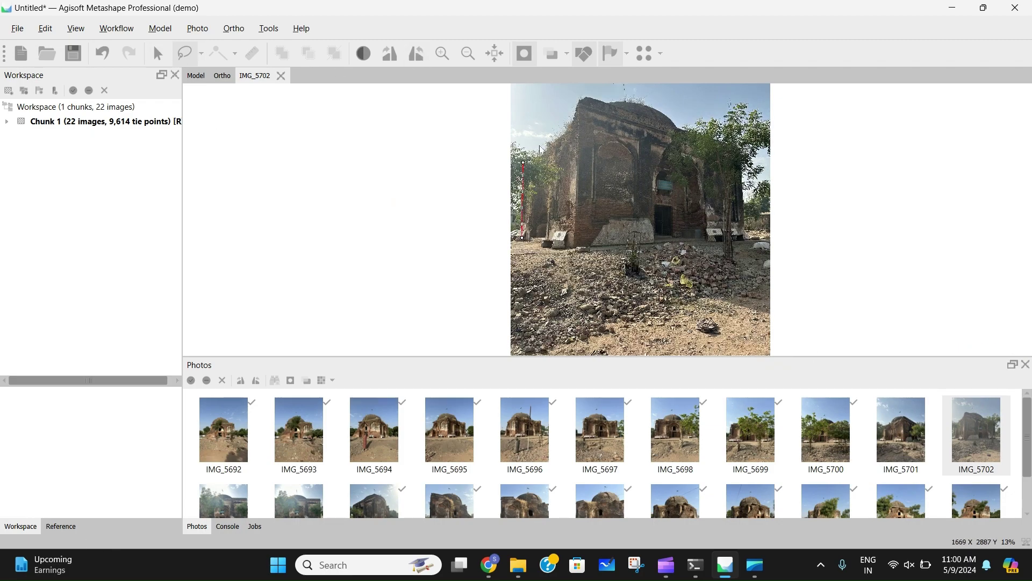
pyautogui.click(569, 132)
pyautogui.click(582, 98)
pyautogui.click(610, 103)
pyautogui.click(752, 210)
pyautogui.click(522, 236)
pyautogui.scroll(3, 531, 241)
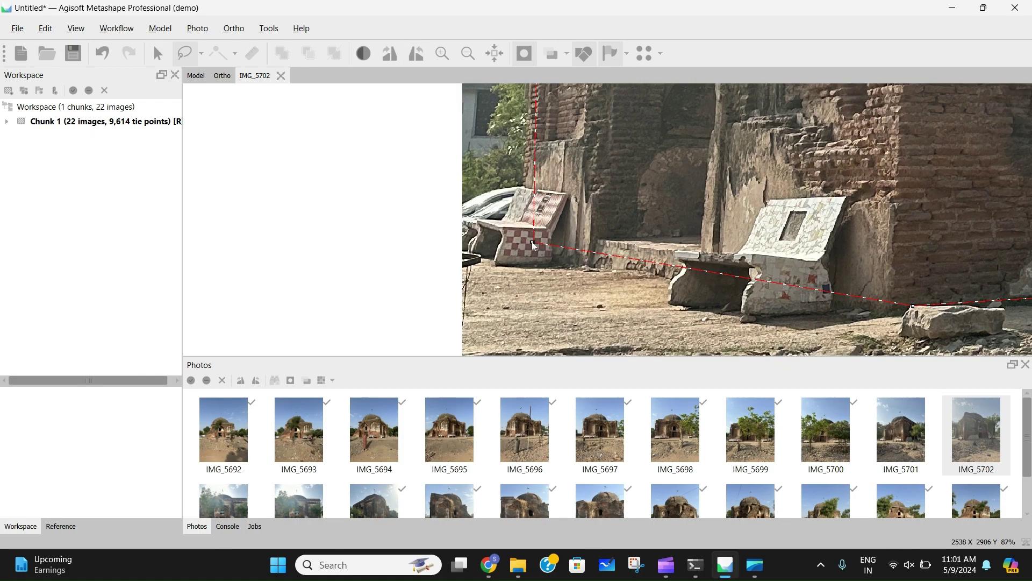
pyautogui.rightClick(626, 179)
pyautogui.click(657, 192)
# Advance to IMG_5703 and begin outlining the building.
pyautogui.scroll(-1, 299, 467)
pyautogui.press('pagedown')
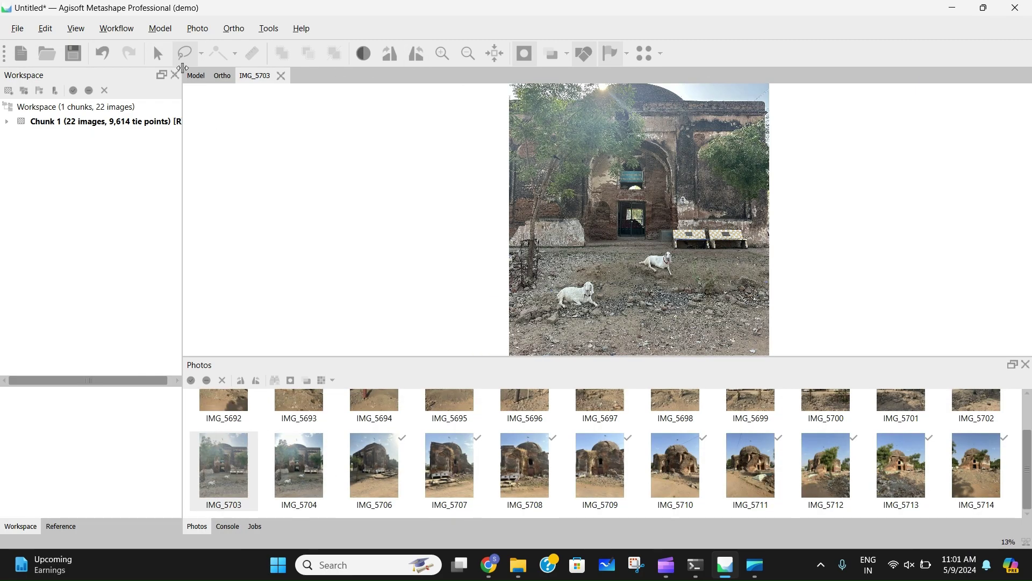
pyautogui.click(483, 169)
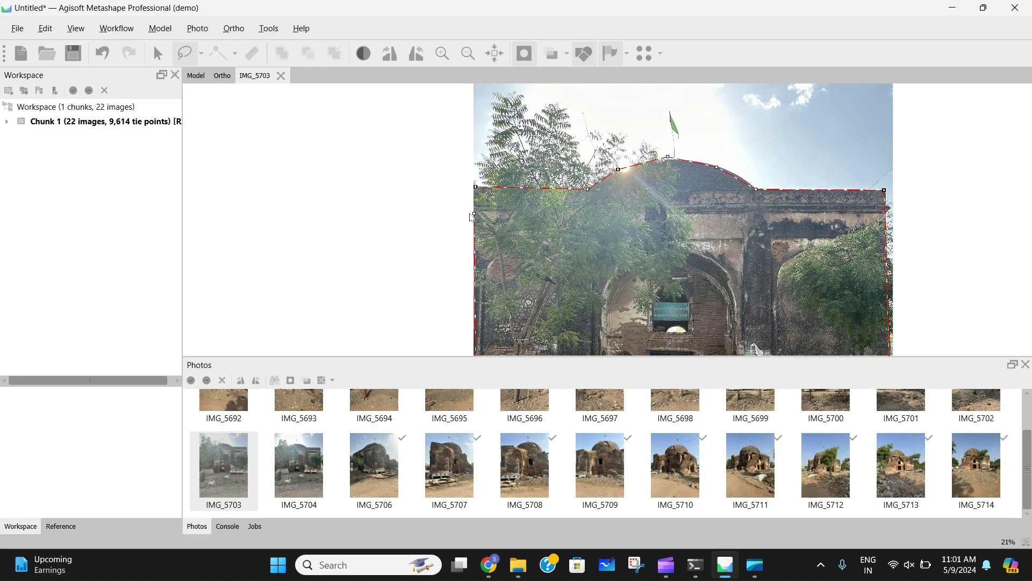
pyautogui.scroll(-3, 702, 170)
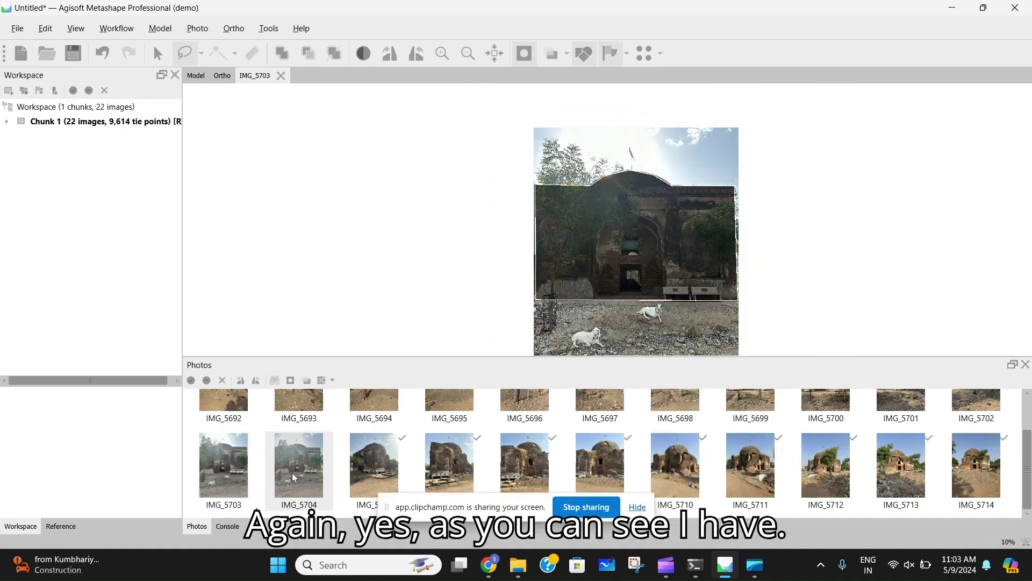
# Open IMG_5704, outline from its left edge along the dome top, then open IMG_5706.
pyautogui.doubleClick(294, 477)
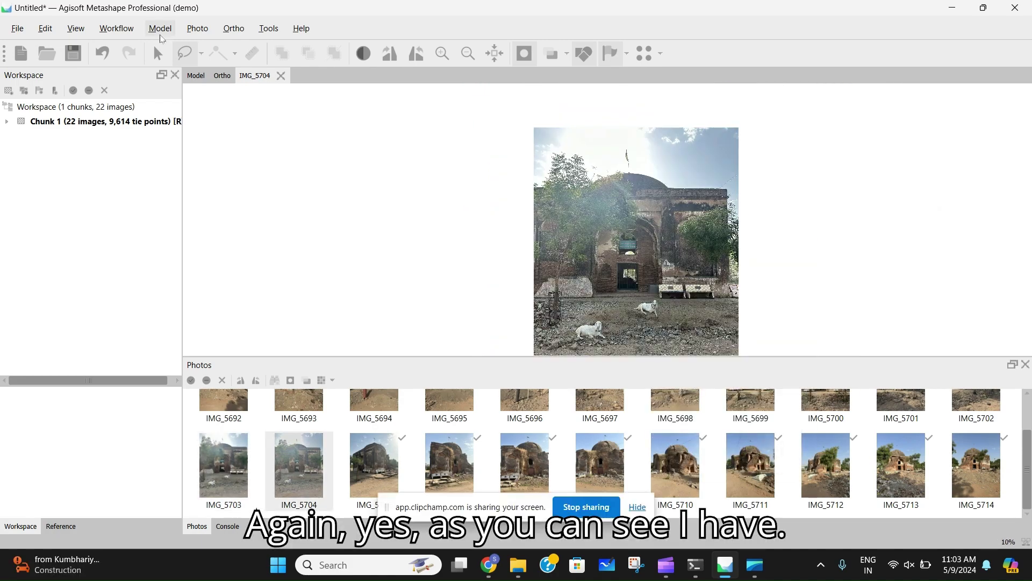
pyautogui.click(535, 294)
pyautogui.scroll(2, 535, 188)
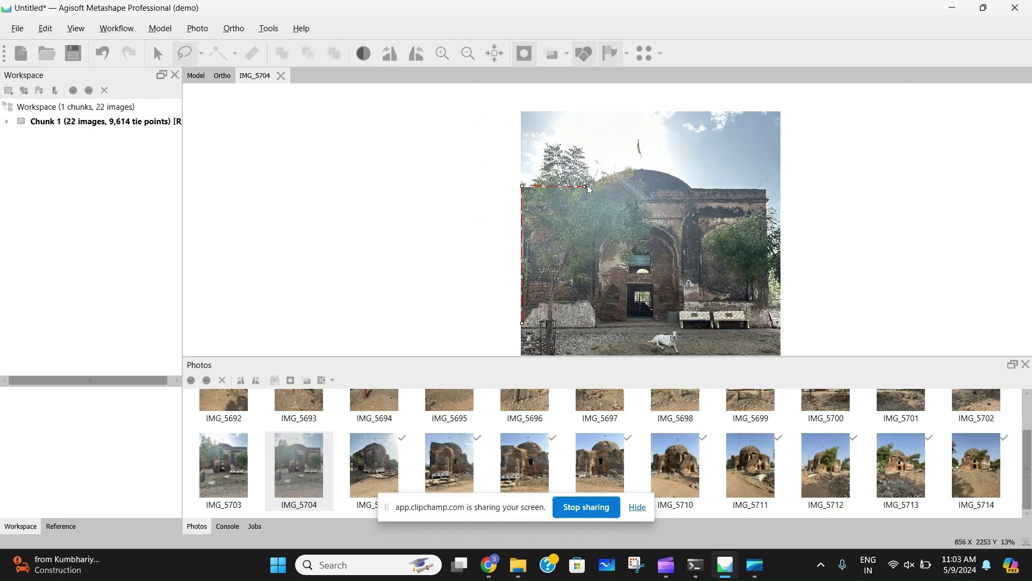
pyautogui.click(680, 181)
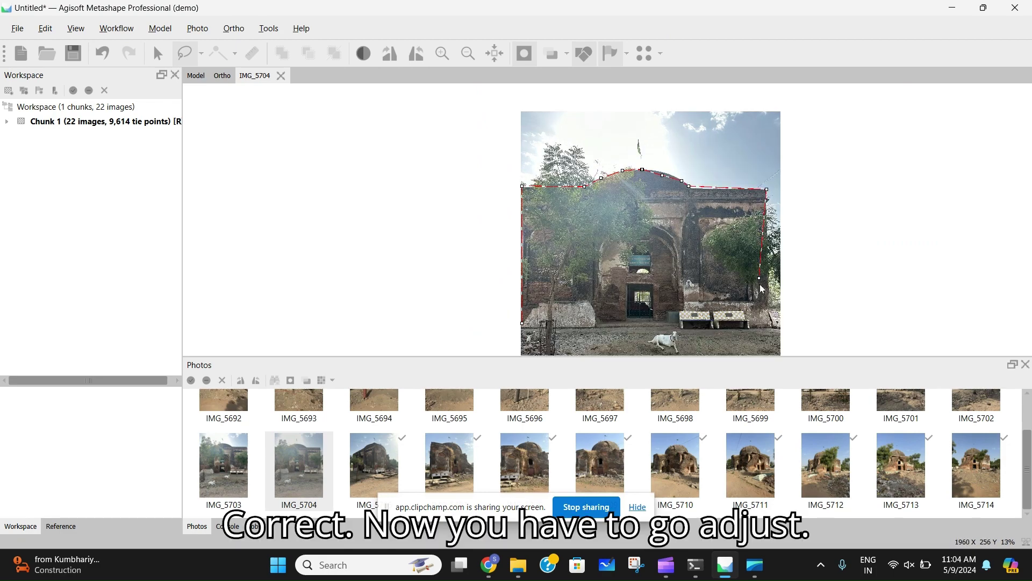
pyautogui.scroll(10, 546, 322)
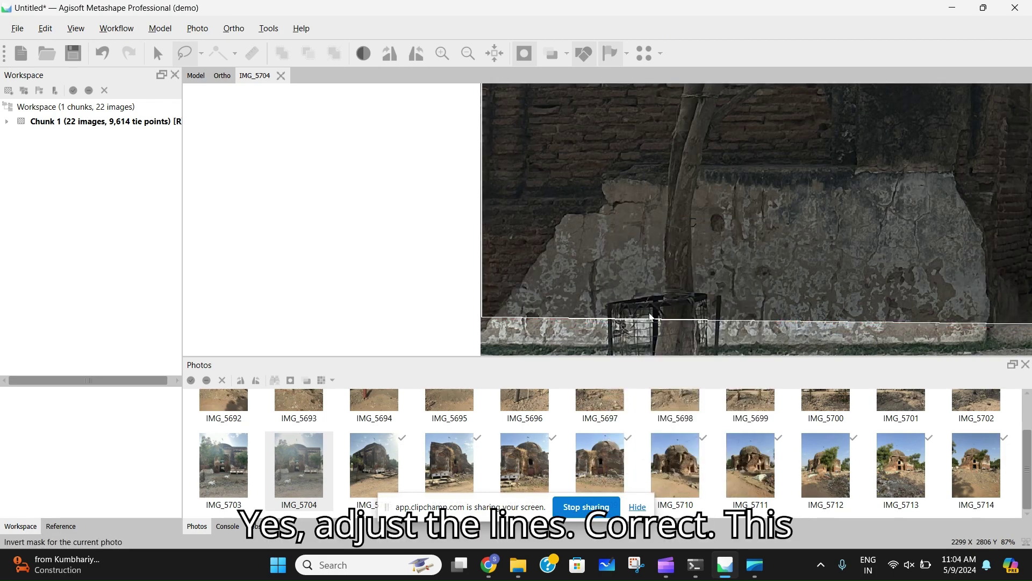
pyautogui.scroll(-10, 672, 280)
pyautogui.doubleClick(374, 463)
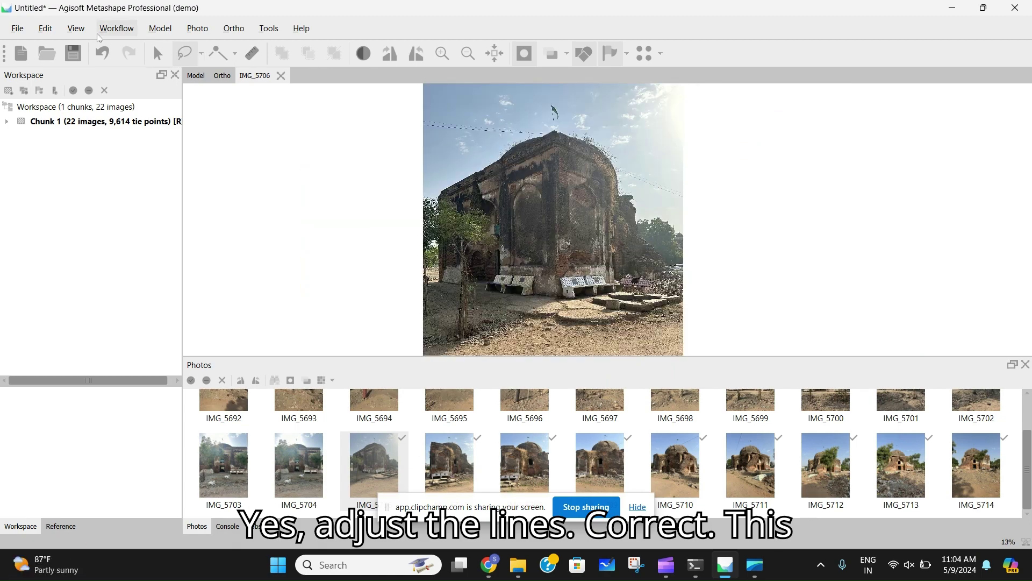
# On IMG_5706, fix the wall-top corner and add points down the dome's right edge.
pyautogui.click(441, 192)
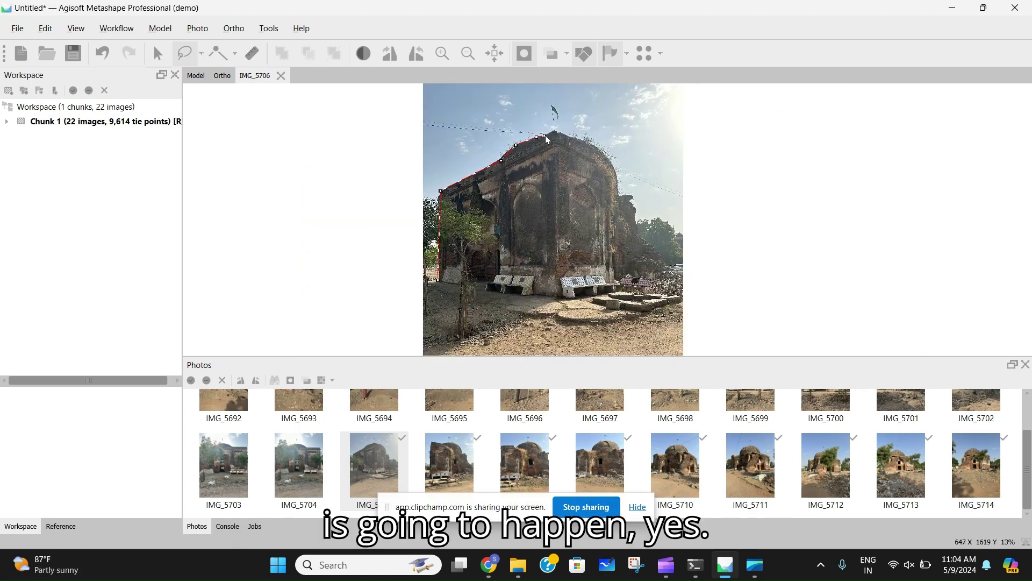
pyautogui.click(592, 144)
pyautogui.click(613, 164)
pyautogui.click(625, 194)
pyautogui.click(624, 199)
pyautogui.scroll(5, 624, 200)
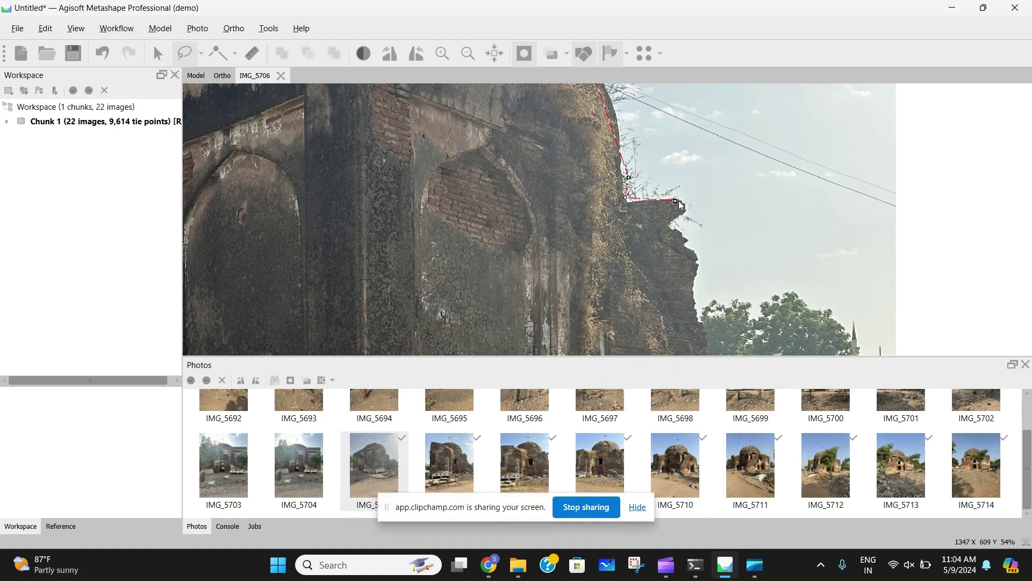
# Add IMG_5706 outline points down the wall's right edge.
pyautogui.click(690, 207)
pyautogui.click(672, 220)
pyautogui.click(679, 229)
pyautogui.click(691, 245)
pyautogui.click(700, 262)
pyautogui.click(696, 280)
pyautogui.scroll(-3, 695, 280)
pyautogui.click(634, 224)
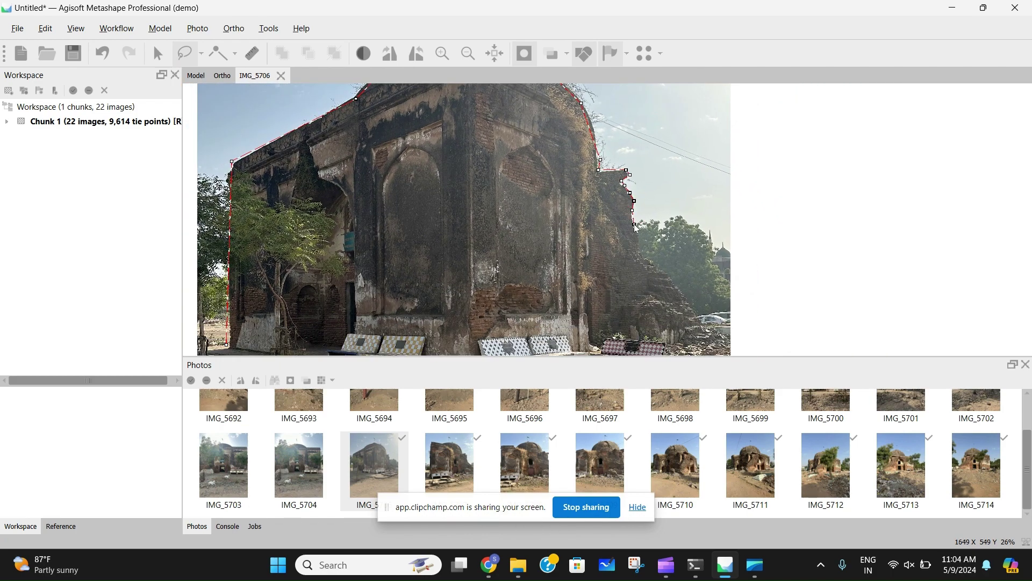
pyautogui.click(644, 251)
pyautogui.click(663, 265)
pyautogui.click(681, 285)
pyautogui.click(695, 302)
pyautogui.click(706, 320)
pyautogui.click(716, 331)
pyautogui.scroll(-2, 717, 334)
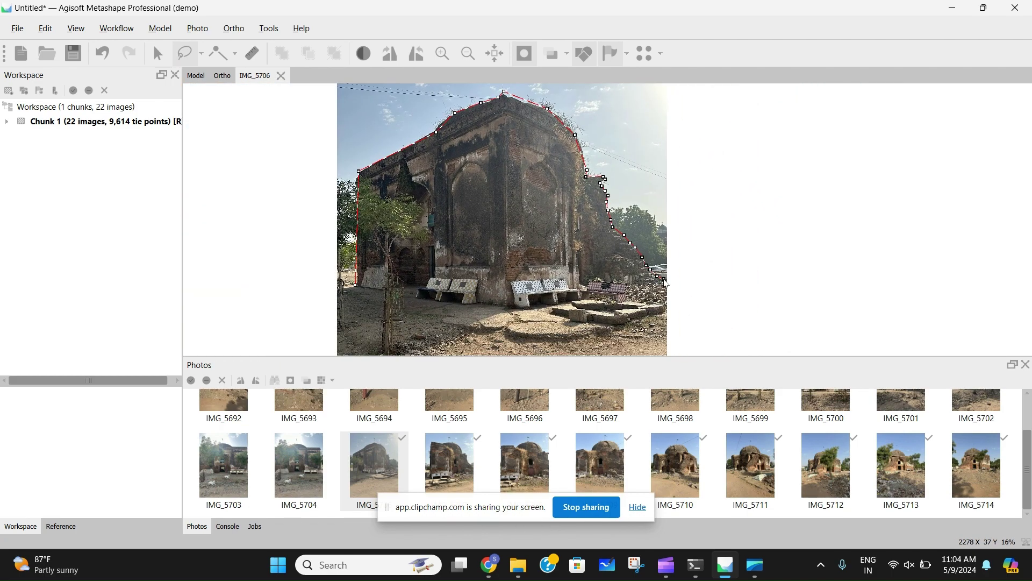
# Close the outline at its start and apply it as IMG_5706's mask.
pyautogui.click(355, 285)
pyautogui.scroll(6, 355, 285)
pyautogui.rightClick(454, 242)
pyautogui.click(511, 266)
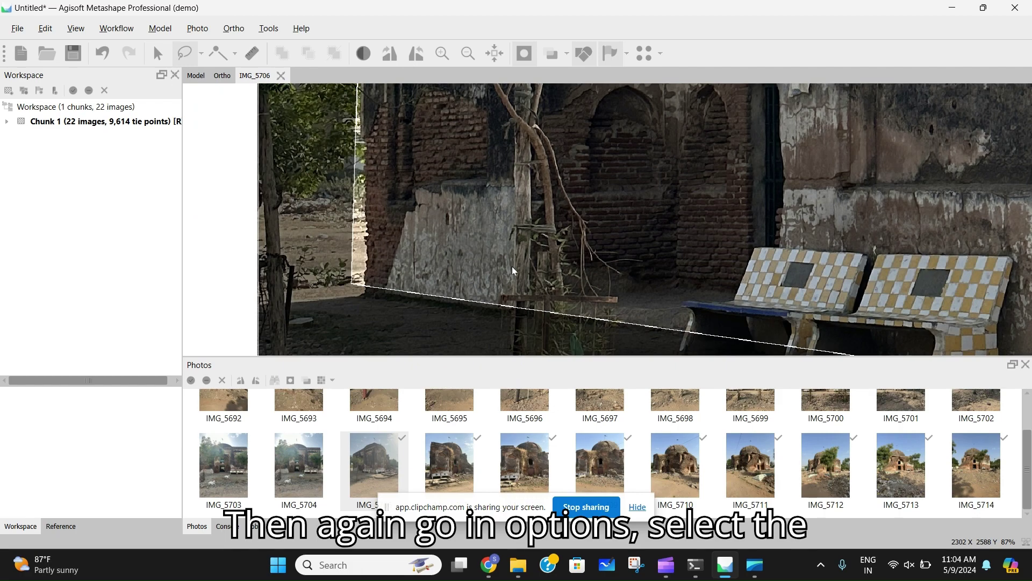
# Open IMG_5707 and outline the dome's top and right edge.
pyautogui.doubleClick(456, 468)
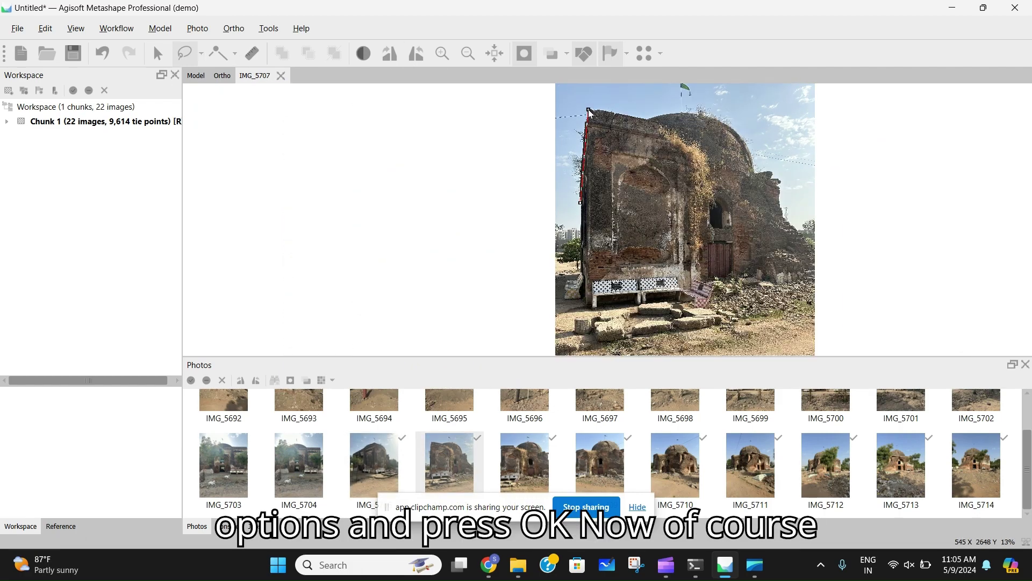
pyautogui.click(649, 121)
pyautogui.click(688, 113)
pyautogui.click(728, 123)
pyautogui.click(748, 143)
pyautogui.click(765, 175)
pyautogui.click(782, 179)
pyautogui.scroll(6, 784, 181)
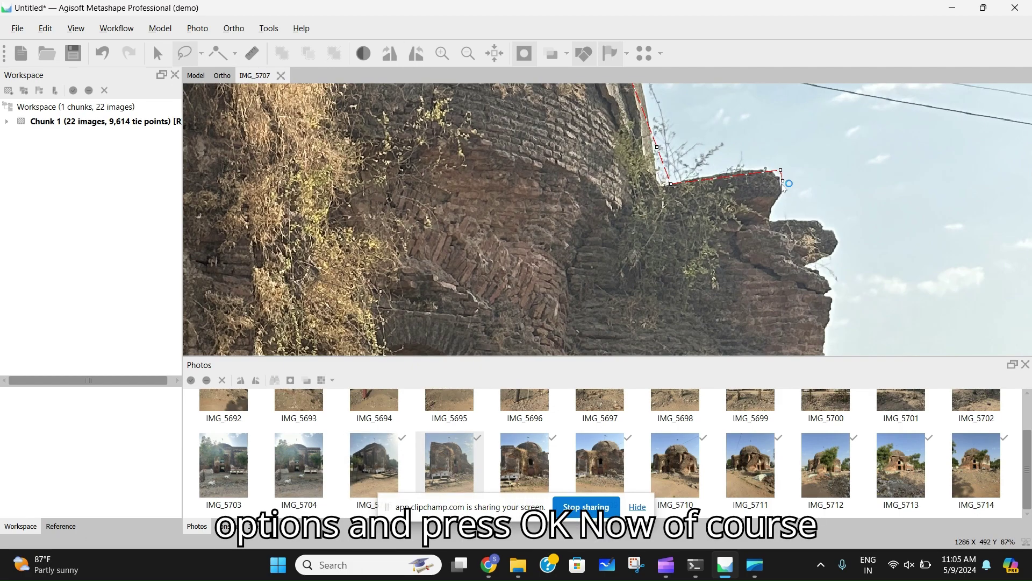
# Continue IMG_5707's outline down the wall's right edge.
pyautogui.click(774, 205)
pyautogui.click(767, 217)
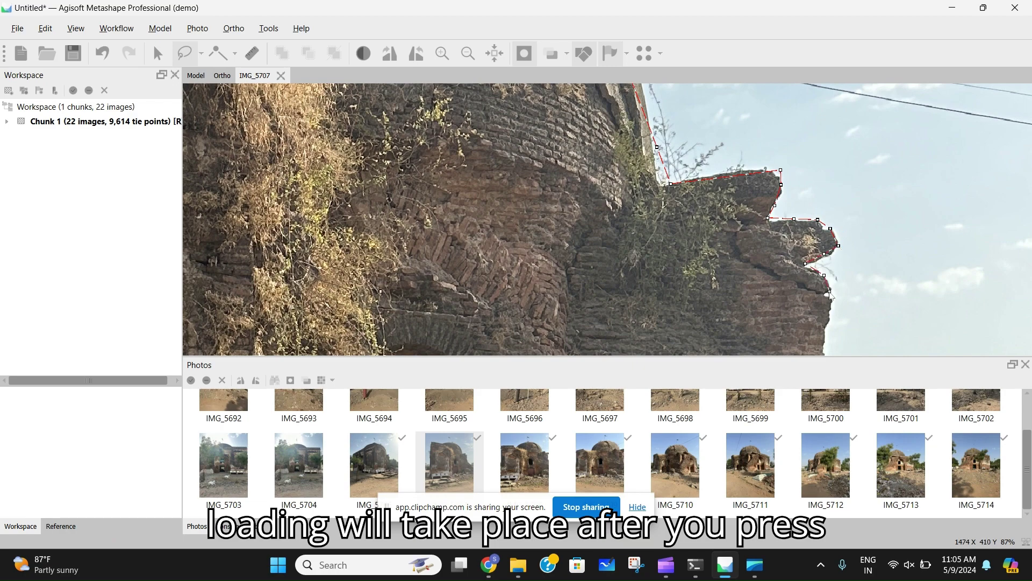
pyautogui.moveTo(830, 295); pyautogui.dragTo(708, 205, button='right')
pyautogui.click(711, 233)
pyautogui.click(721, 266)
pyautogui.click(736, 312)
pyautogui.moveTo(735, 312); pyautogui.dragTo(603, 198, button='right')
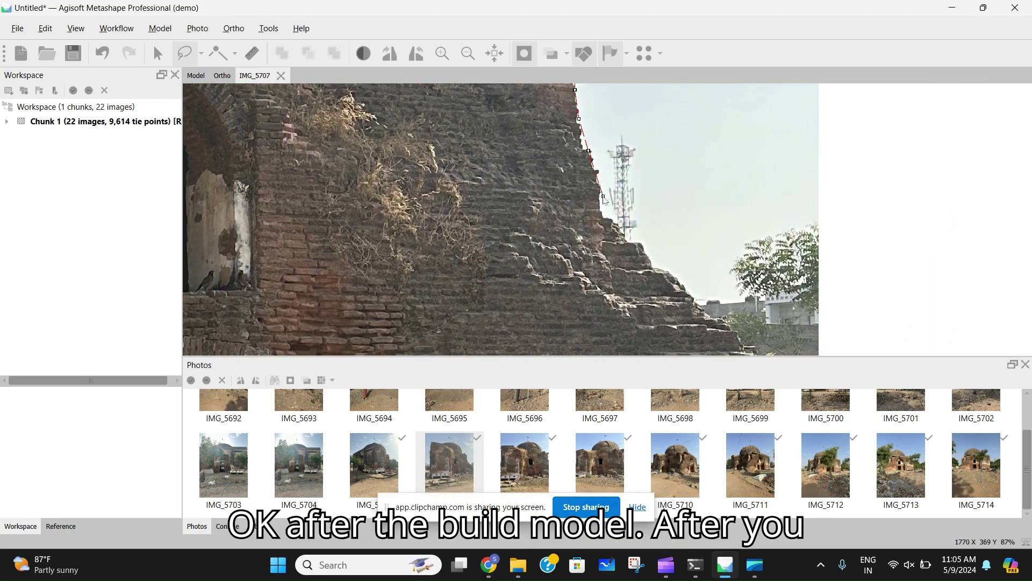
# Trace the stepped brick edge of the wall.
pyautogui.click(618, 216)
pyautogui.click(630, 231)
pyautogui.click(660, 259)
pyautogui.click(673, 268)
pyautogui.click(715, 309)
pyautogui.click(738, 326)
pyautogui.click(761, 349)
# Extend the outline along the wall's left edge, then advance to IMG_5708.
pyautogui.moveTo(761, 349); pyautogui.dragTo(645, 234, button='right')
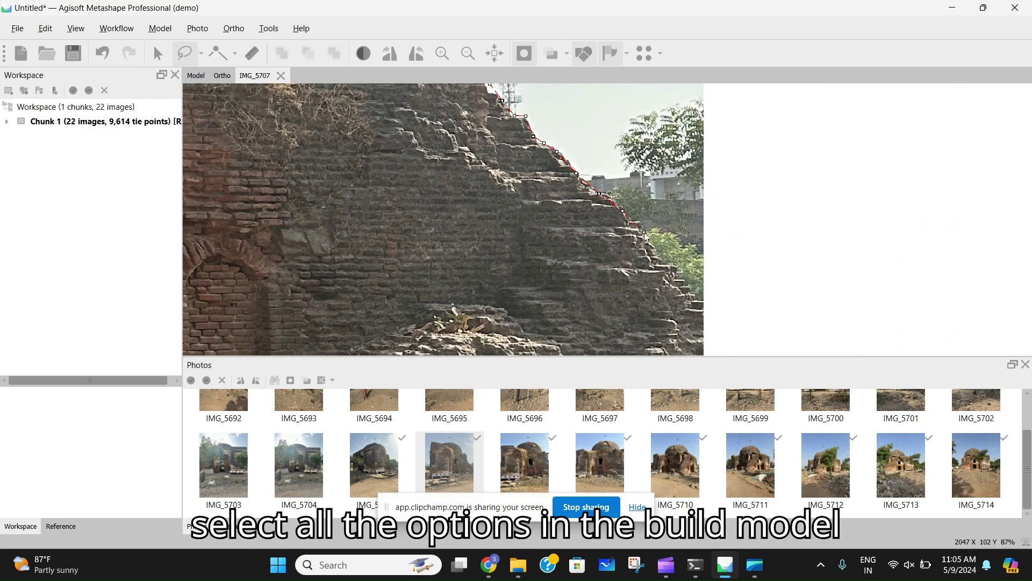
pyautogui.scroll(-2, 645, 234)
pyautogui.scroll(-3, 585, 296)
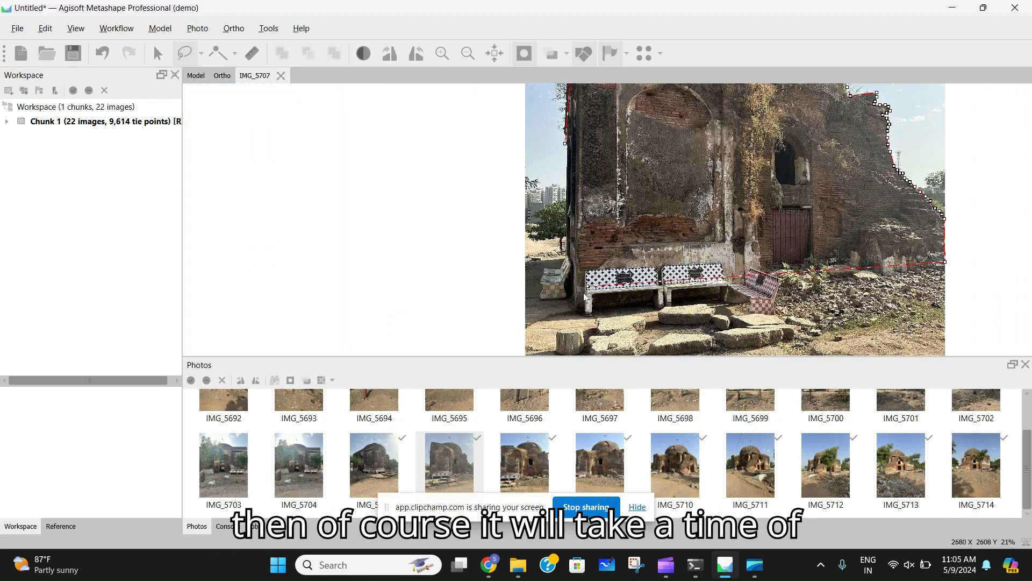
pyautogui.click(573, 272)
pyautogui.moveTo(573, 271); pyautogui.dragTo(573, 319, button='right')
pyautogui.scroll(3, 570, 188)
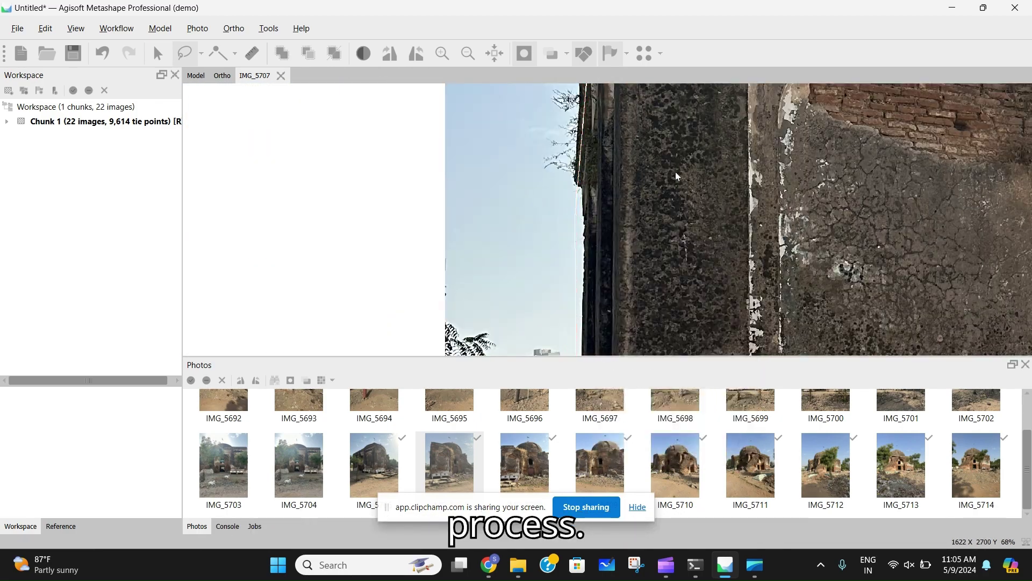
pyautogui.press('pagedown')
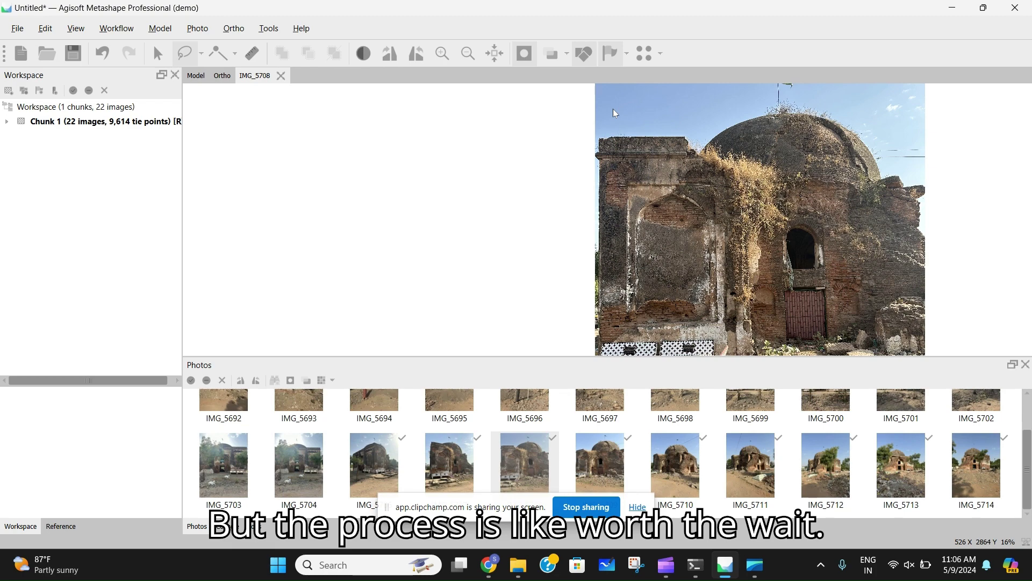
# Lasso IMG_5708 along the parapet top and up the dome's edge.
pyautogui.click(598, 141)
pyautogui.click(686, 138)
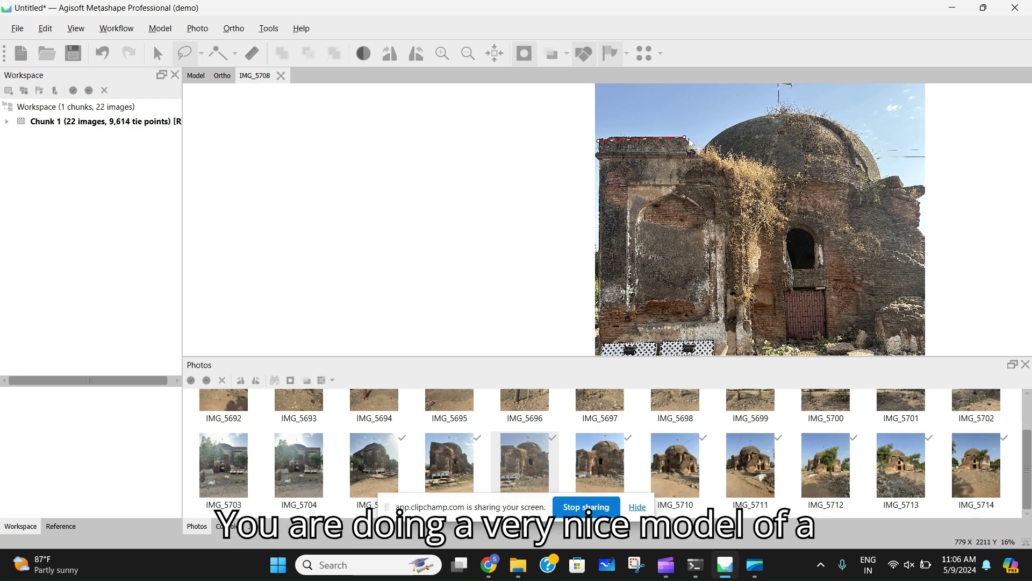
pyautogui.scroll(2, 687, 138)
pyautogui.click(711, 172)
pyautogui.moveTo(769, 116); pyautogui.dragTo(629, 200, button='right')
pyautogui.click(703, 175)
pyautogui.click(740, 171)
pyautogui.click(780, 170)
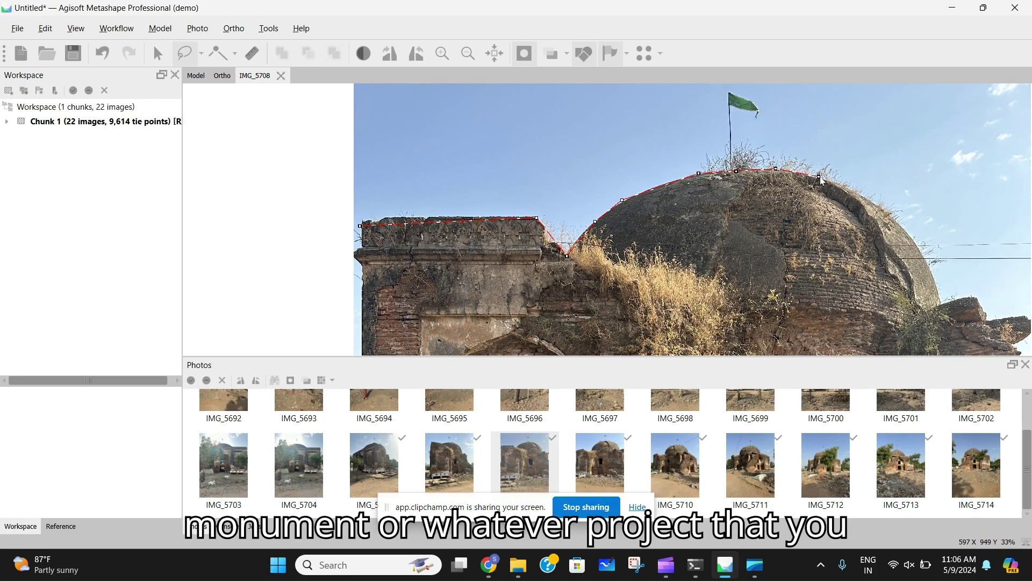
pyautogui.click(824, 178)
pyautogui.click(868, 199)
# Continue the IMG_5708 outline over the dome and down the ruin's right edge.
pyautogui.moveTo(868, 198); pyautogui.dragTo(728, 145, button='right')
pyautogui.click(808, 248)
pyautogui.click(838, 245)
pyautogui.click(851, 264)
pyautogui.click(890, 265)
pyautogui.moveTo(890, 265); pyautogui.dragTo(819, 195, button='right')
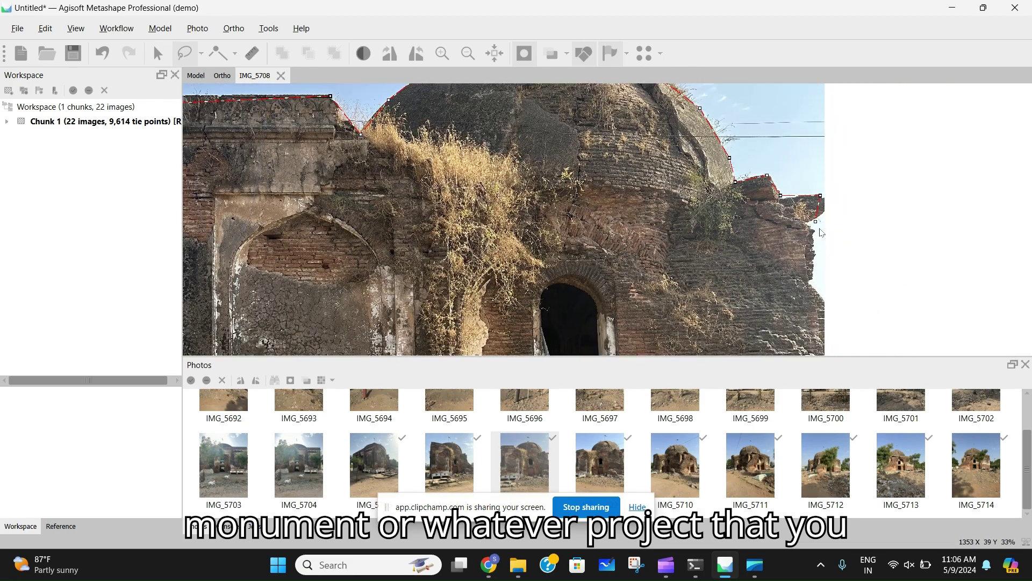
pyautogui.click(825, 209)
pyautogui.click(808, 223)
pyautogui.click(814, 236)
pyautogui.click(813, 274)
pyautogui.moveTo(816, 294); pyautogui.dragTo(891, 160, button='right')
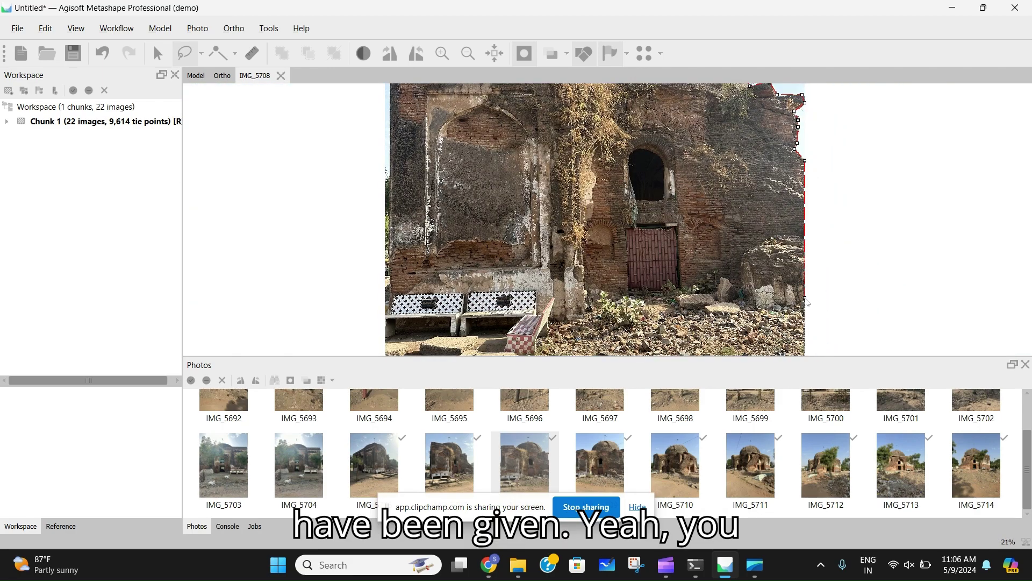
# Review the IMG_5708 outline and bring up the selection options menu.
pyautogui.scroll(2, 608, 269)
pyautogui.scroll(-1, 608, 269)
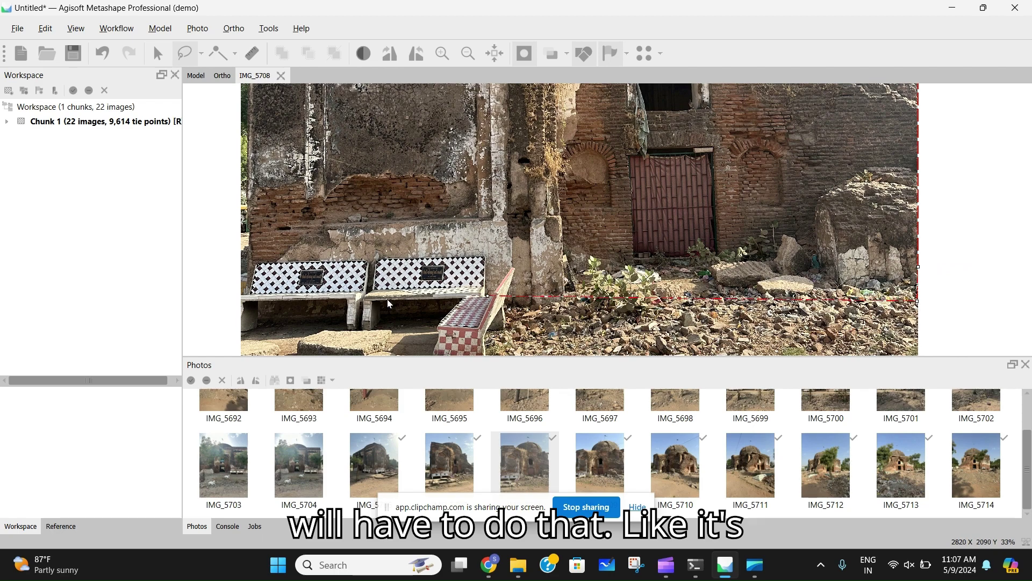
pyautogui.scroll(-1, 376, 162)
pyautogui.scroll(3, 407, 137)
pyautogui.scroll(3, 417, 144)
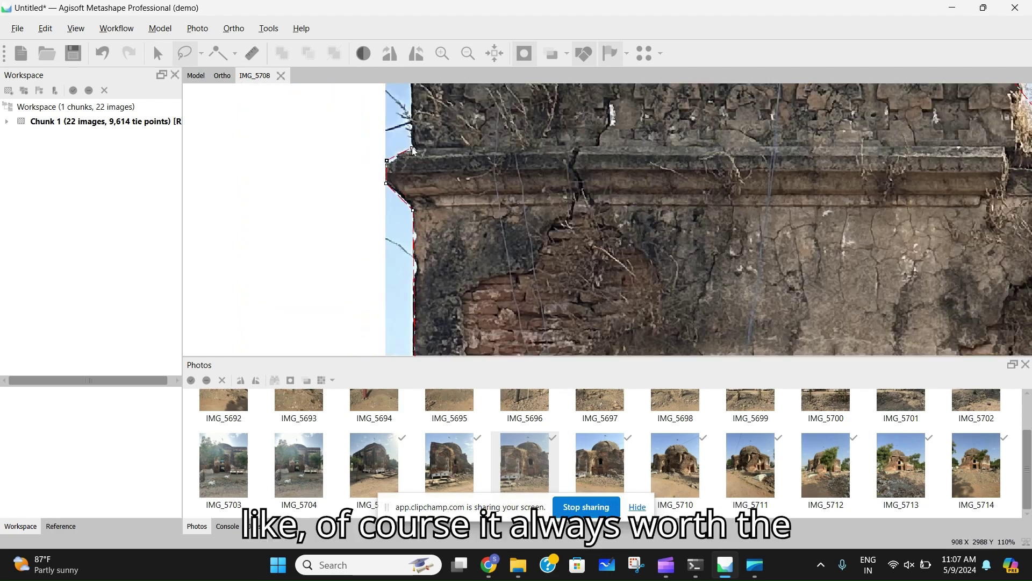
pyautogui.scroll(2, 468, 236)
pyautogui.rightClick(470, 239)
pyautogui.rightClick(508, 235)
# Open photo IMG_5709 and lasso its roofline.
pyautogui.doubleClick(608, 460)
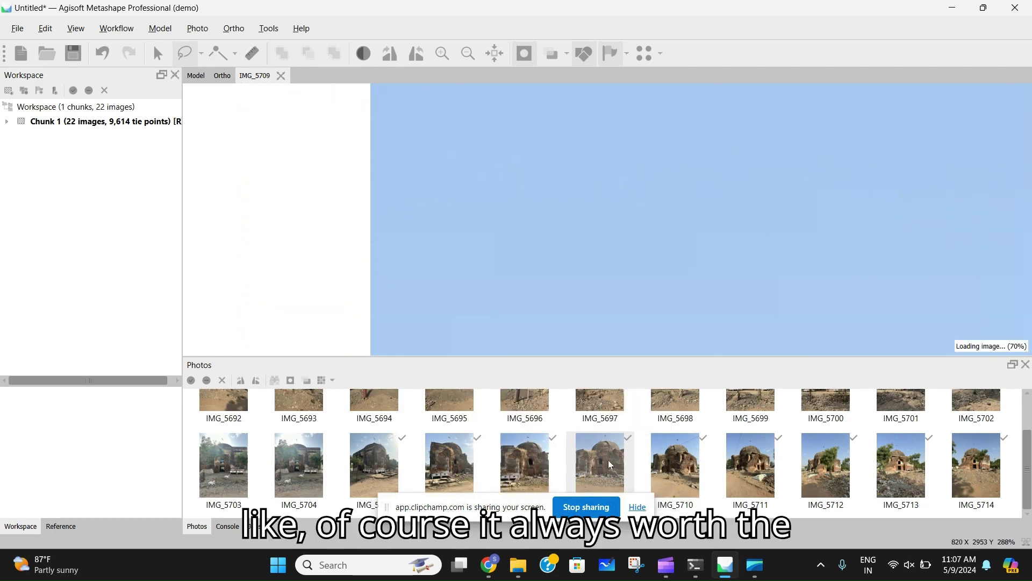
pyautogui.scroll(2, 536, 161)
pyautogui.click(521, 187)
pyautogui.click(651, 153)
pyautogui.click(665, 157)
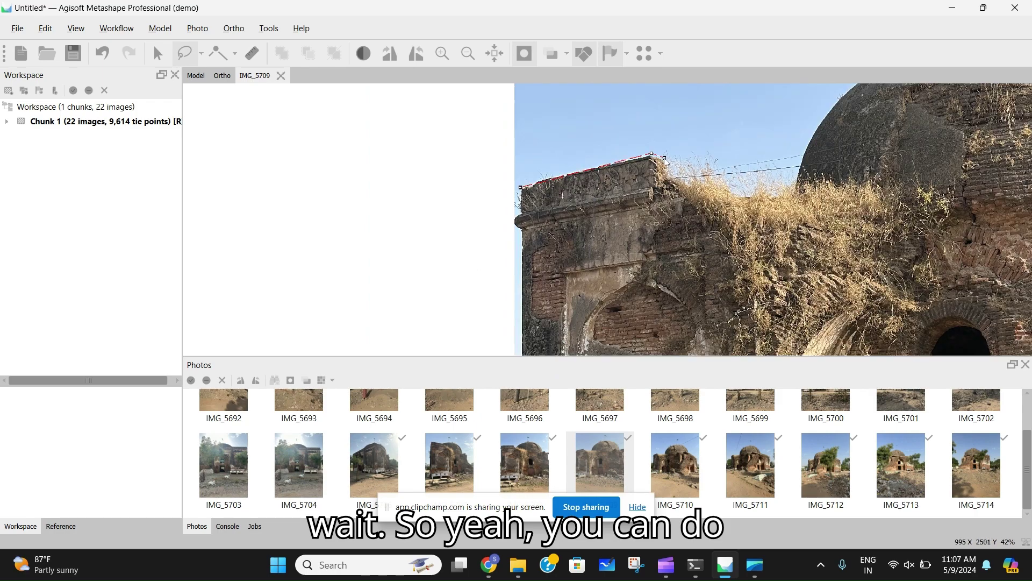
pyautogui.click(671, 181)
pyautogui.click(740, 196)
pyautogui.click(793, 194)
pyautogui.click(798, 159)
# Trace the IMG_5709 outline along the dome and down its right edge.
pyautogui.moveTo(798, 161); pyautogui.dragTo(681, 244, button='right')
pyautogui.click(716, 246)
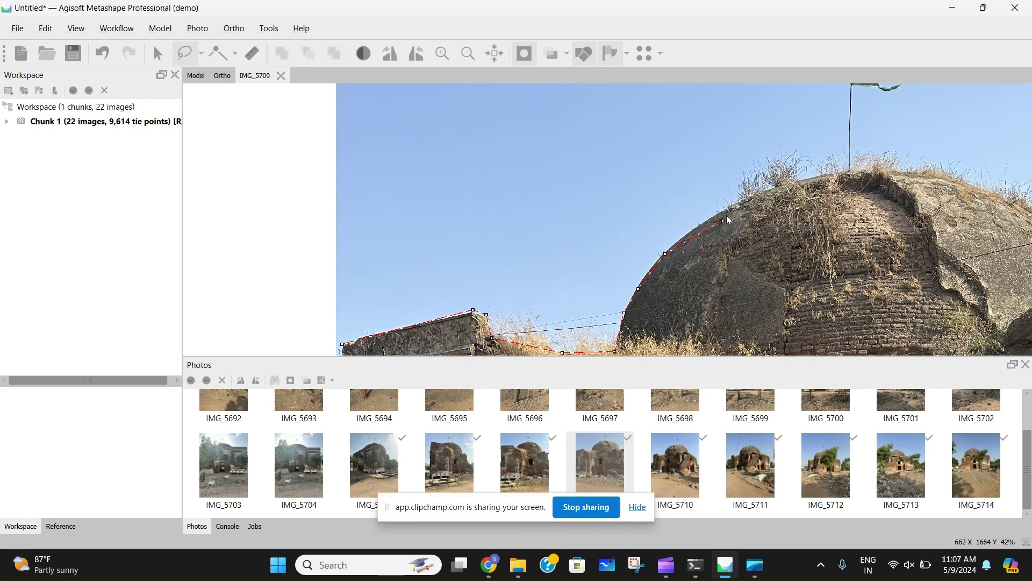
pyautogui.click(786, 199)
pyautogui.click(835, 184)
pyautogui.click(907, 165)
pyautogui.click(971, 165)
pyautogui.moveTo(971, 165); pyautogui.dragTo(512, 188, button='right')
pyautogui.click(511, 188)
pyautogui.click(556, 202)
pyautogui.click(603, 230)
pyautogui.click(627, 264)
pyautogui.click(647, 325)
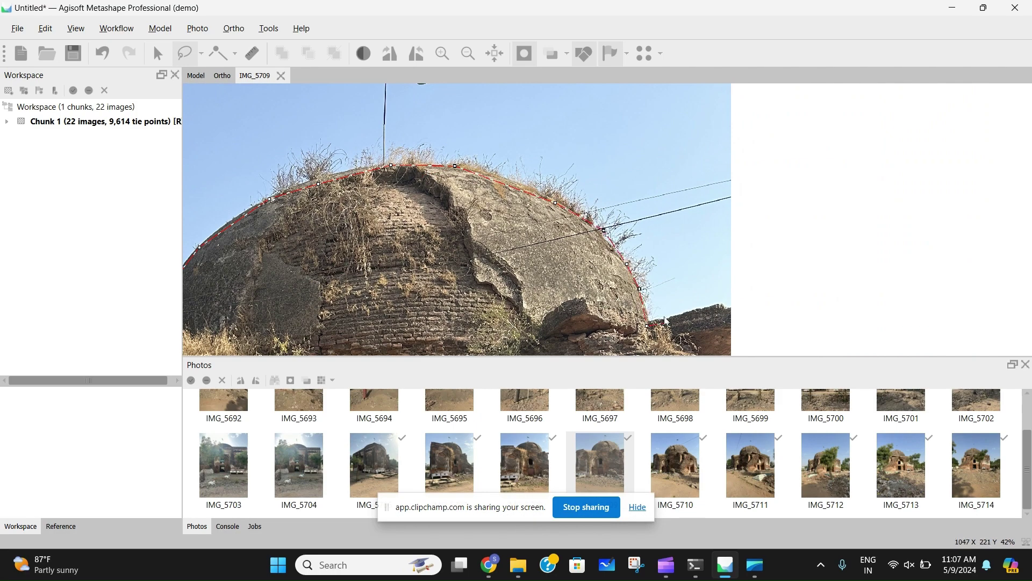
# Finish the dome's right edge on IMG_5709, use the mask selection menu, and go to IMG_5710.
pyautogui.moveTo(650, 319); pyautogui.dragTo(527, 249, button='right')
pyautogui.click(603, 233)
pyautogui.click(606, 286)
pyautogui.click(600, 302)
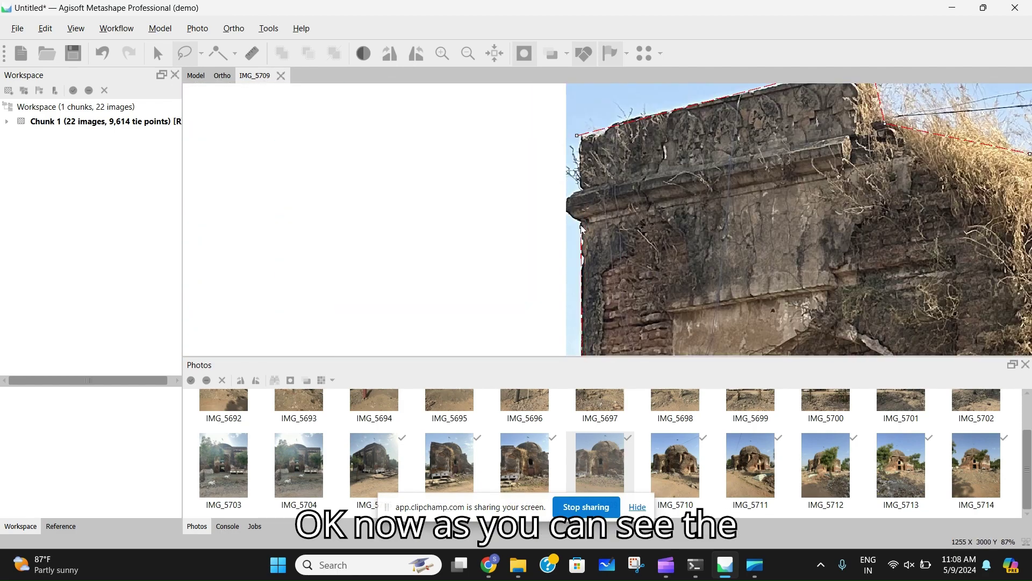
pyautogui.rightClick(607, 150)
pyautogui.click(647, 340)
pyautogui.press('pagedown')
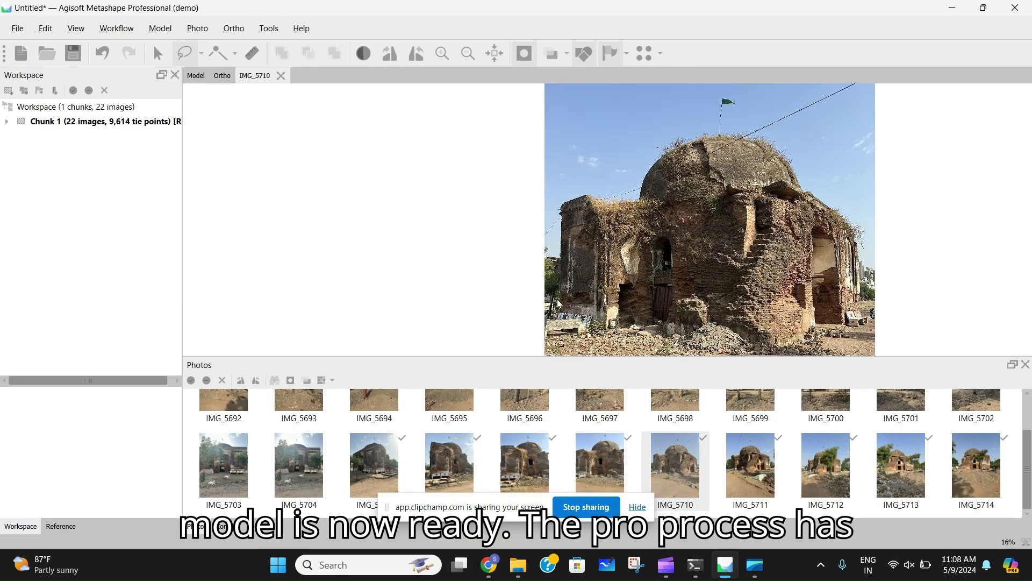
# Lasso IMG_5710 along the ruin's top-left edge and the wall top.
pyautogui.scroll(4, 559, 320)
pyautogui.scroll(5, 550, 184)
pyautogui.click(571, 229)
pyautogui.click(549, 213)
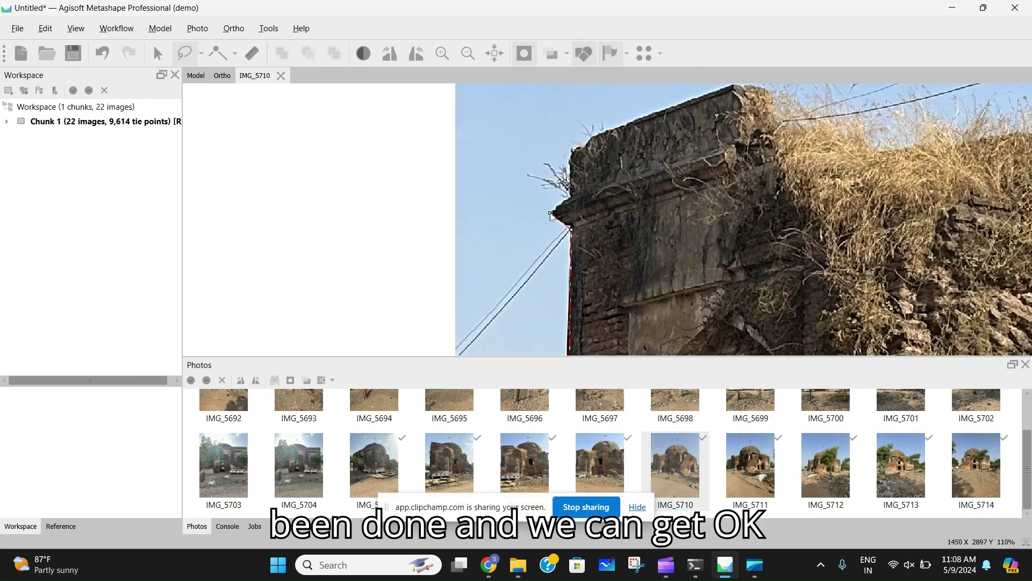
pyautogui.click(569, 196)
pyautogui.click(569, 151)
pyautogui.click(708, 85)
pyautogui.scroll(-5, 483, 254)
pyautogui.click(585, 279)
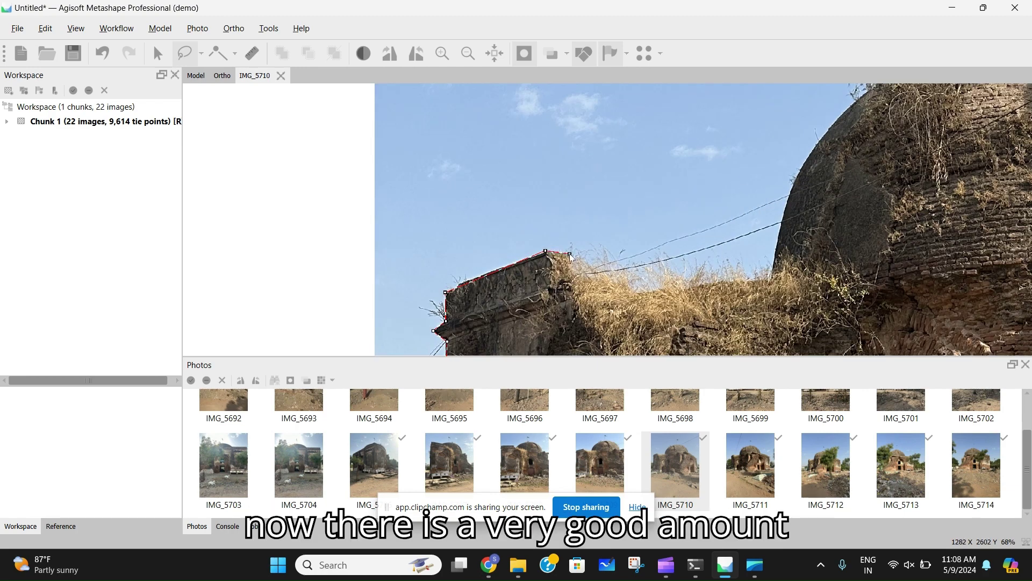
pyautogui.click(597, 308)
pyautogui.click(702, 303)
pyautogui.click(743, 298)
# Run the IMG_5710 outline up the dome's left edge.
pyautogui.scroll(-1, 709, 293)
pyautogui.click(749, 268)
pyautogui.click(760, 222)
pyautogui.click(773, 200)
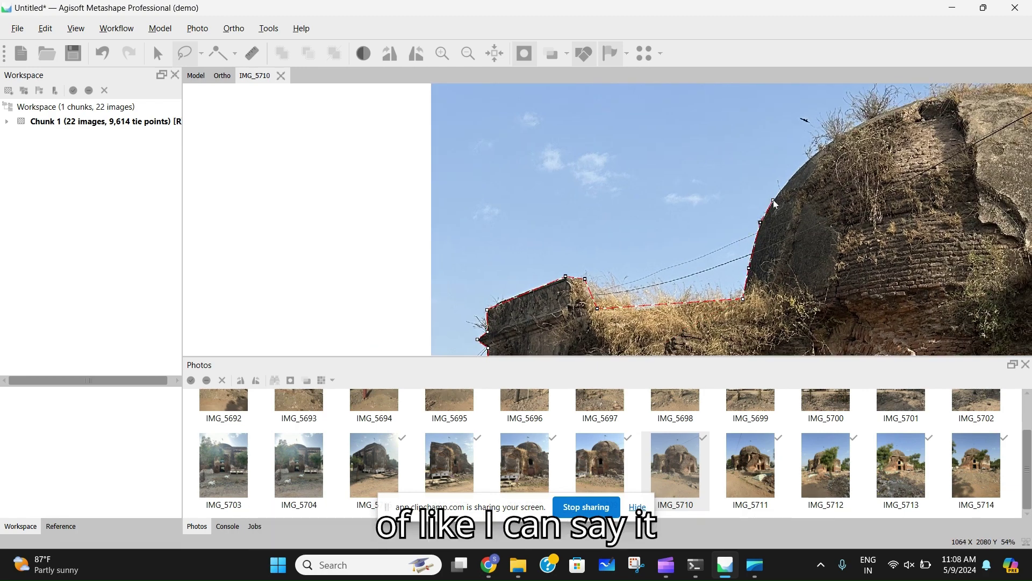
pyautogui.scroll(-1, 833, 148)
pyautogui.click(665, 251)
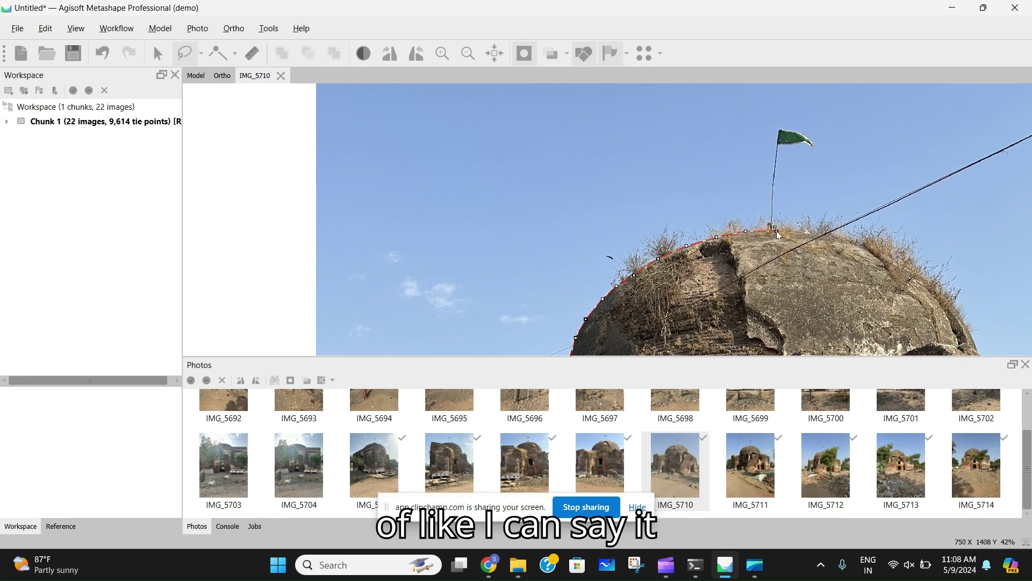
# Trace the IMG_5710 outline along the dome's right edge.
pyautogui.click(802, 232)
pyautogui.click(843, 240)
pyautogui.click(873, 251)
pyautogui.moveTo(863, 250); pyautogui.dragTo(462, 161, button='right')
pyautogui.click(525, 193)
pyautogui.click(547, 210)
pyautogui.click(569, 244)
pyautogui.click(585, 272)
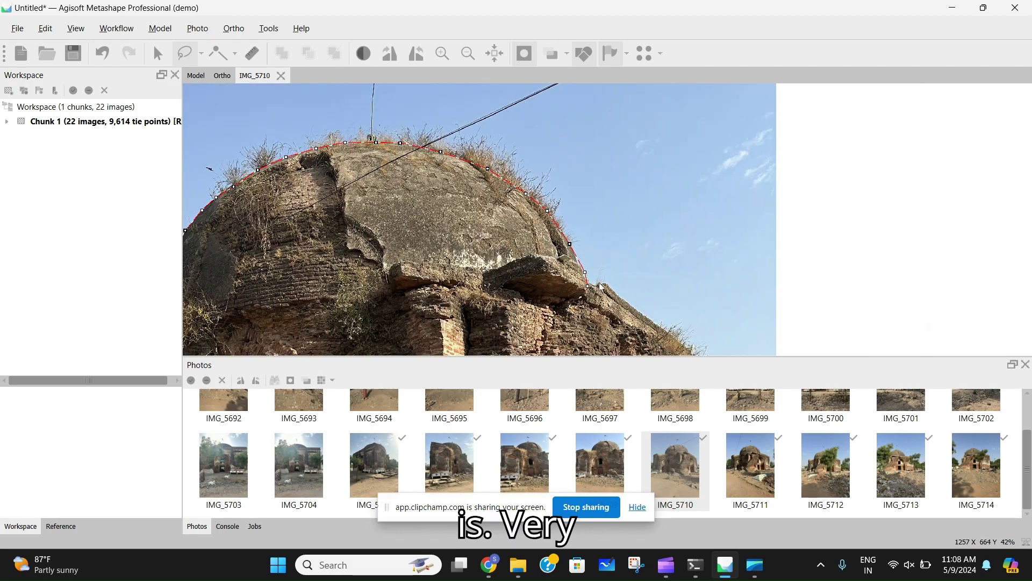
# Continue the IMG_5710 outline down the wall's right edge to close it.
pyautogui.moveTo(601, 287); pyautogui.dragTo(432, 131, button='right')
pyautogui.click(524, 196)
pyautogui.click(539, 223)
pyautogui.click(554, 253)
pyautogui.click(559, 267)
pyautogui.moveTo(562, 288); pyautogui.dragTo(562, 220, button='right')
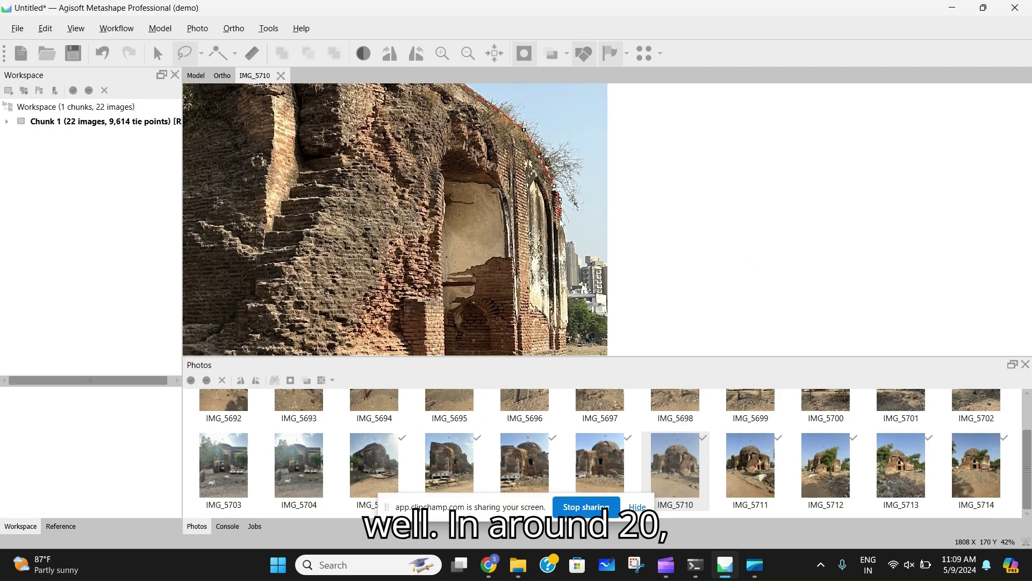
pyautogui.click(571, 319)
pyautogui.moveTo(572, 317); pyautogui.dragTo(589, 244, button='right')
pyautogui.click(588, 245)
# Apply the traced outline as IMG_5710's mask.
pyautogui.scroll(-3, 668, 285)
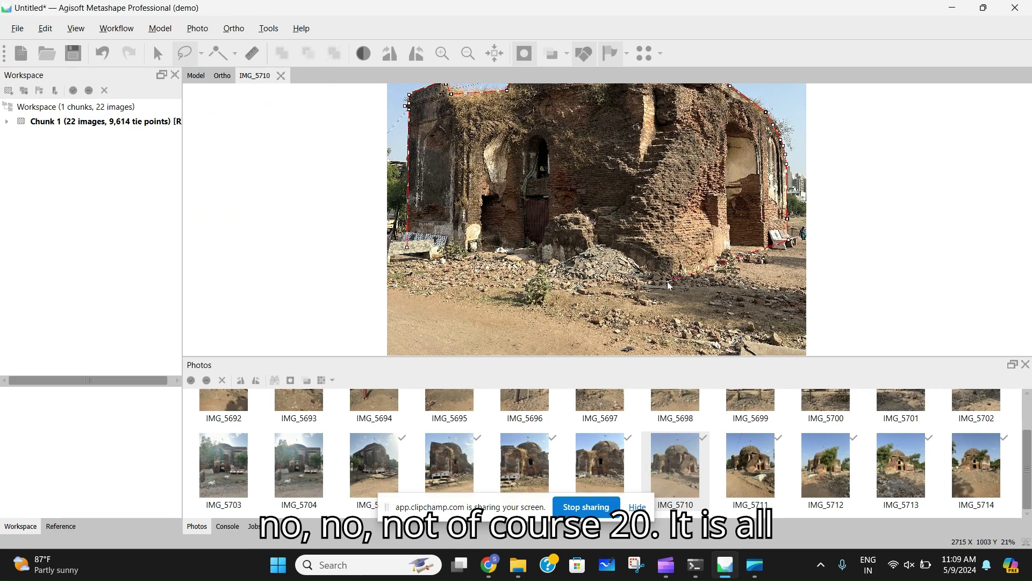
pyautogui.scroll(9, 412, 245)
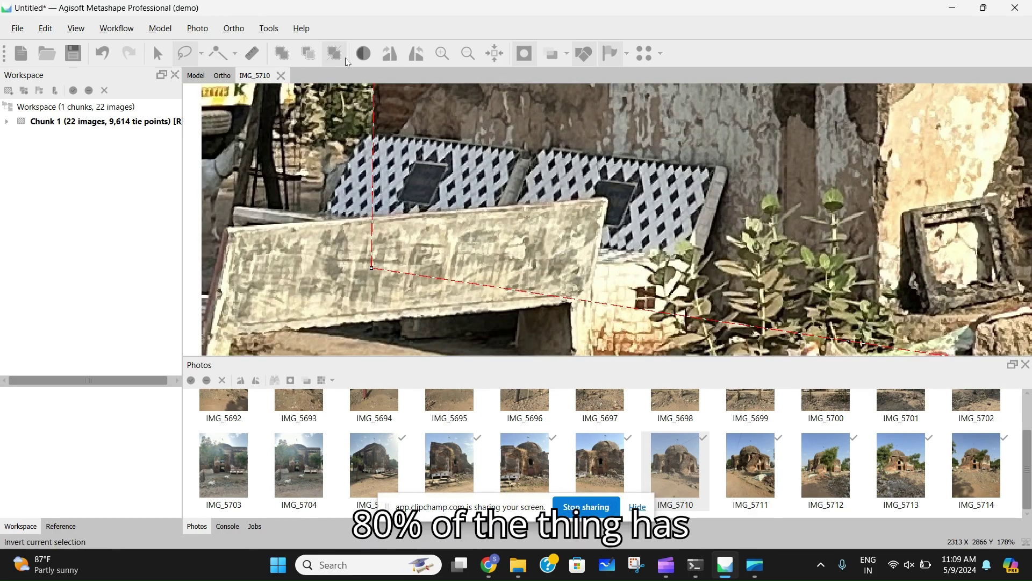
pyautogui.rightClick(542, 186)
pyautogui.click(597, 325)
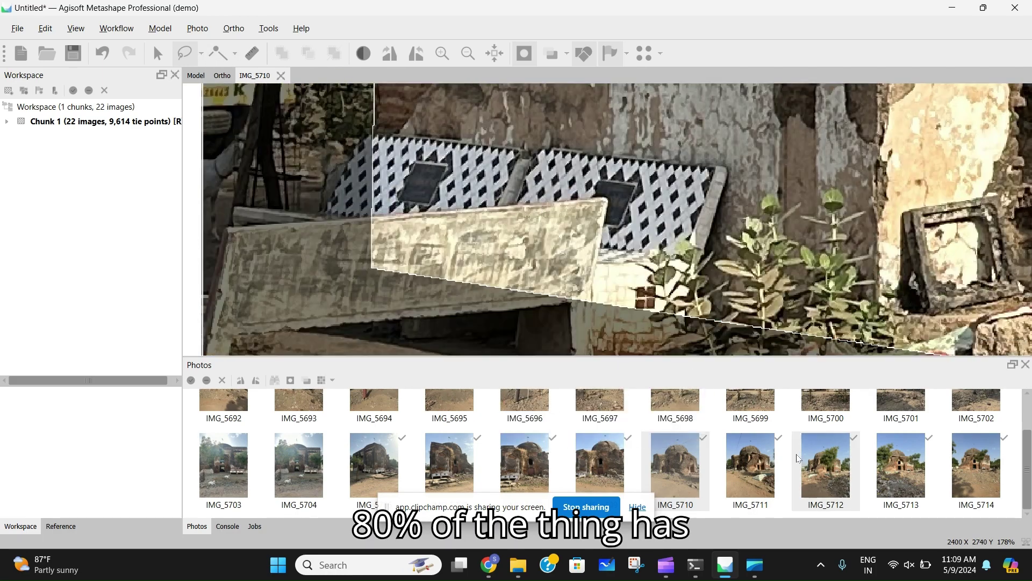
# Open photo IMG_5711 and zoom in on the building.
pyautogui.doubleClick(758, 464)
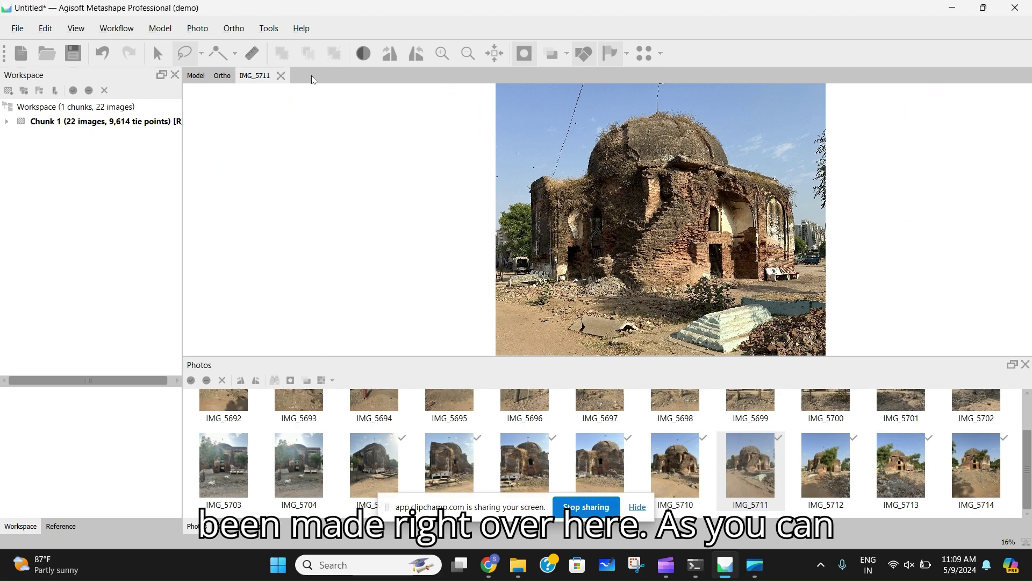
pyautogui.scroll(5, 486, 295)
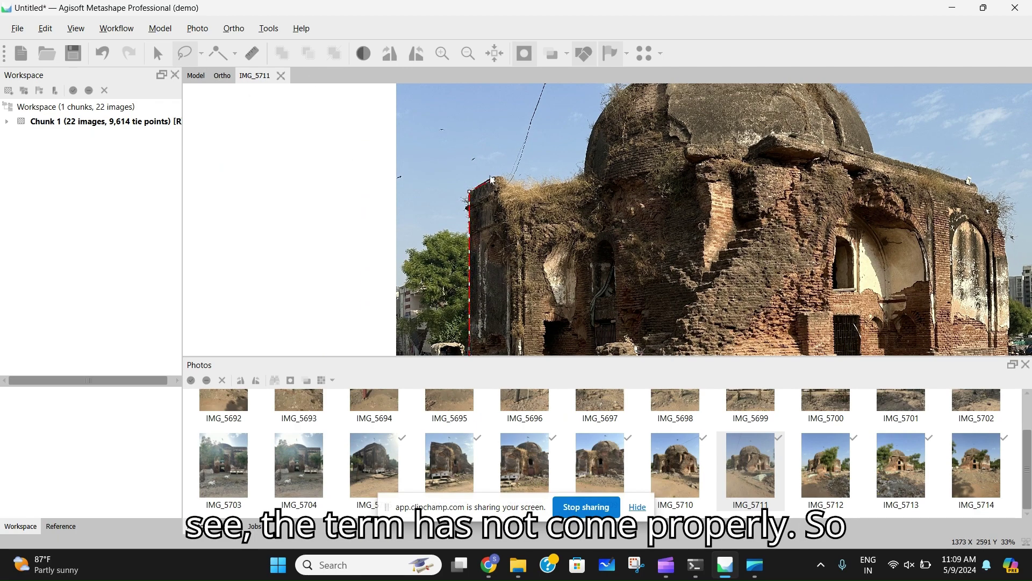
pyautogui.scroll(5, 484, 185)
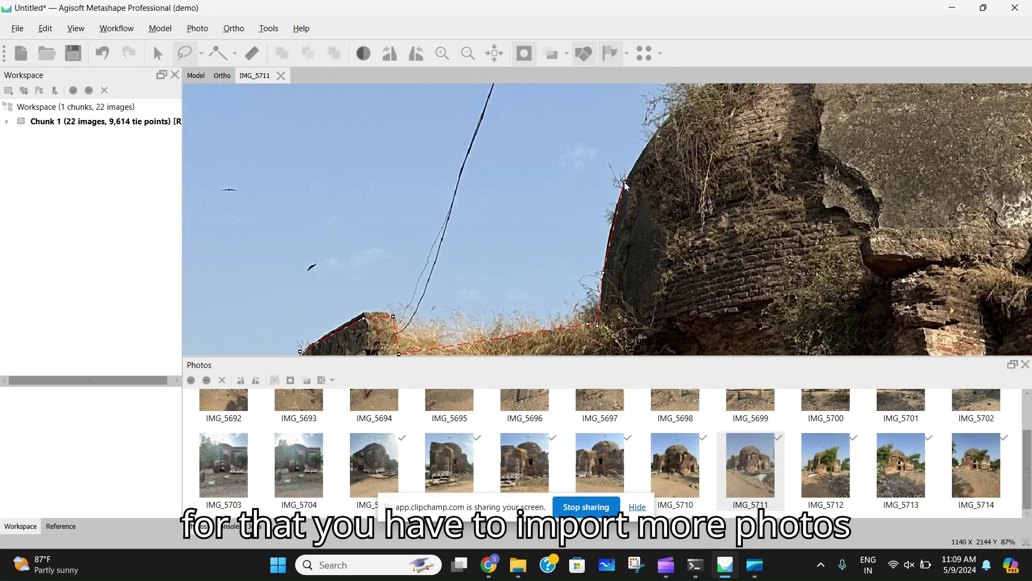